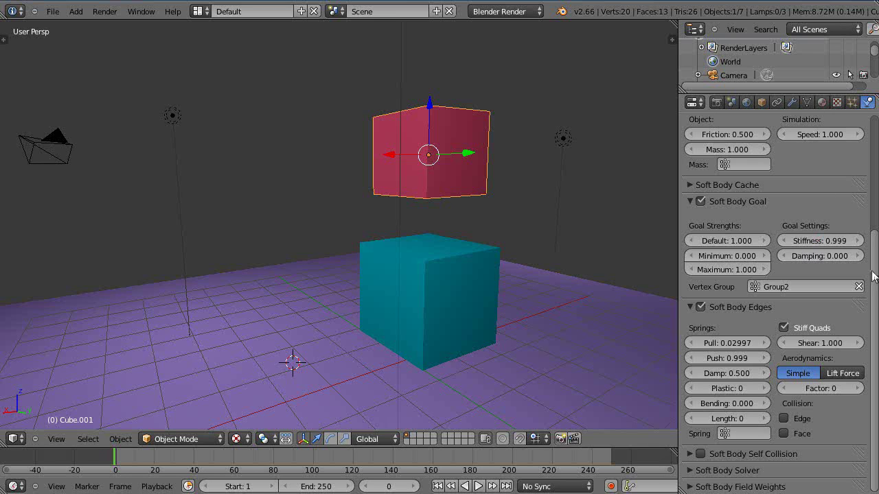
Step: In Edit Mode, scale the red cube's top face to a point with Shift+Z excluding Z
{"action": "scroll", "coordinate": [873, 270], "scroll_direction": "up", "scroll_amount": 5}
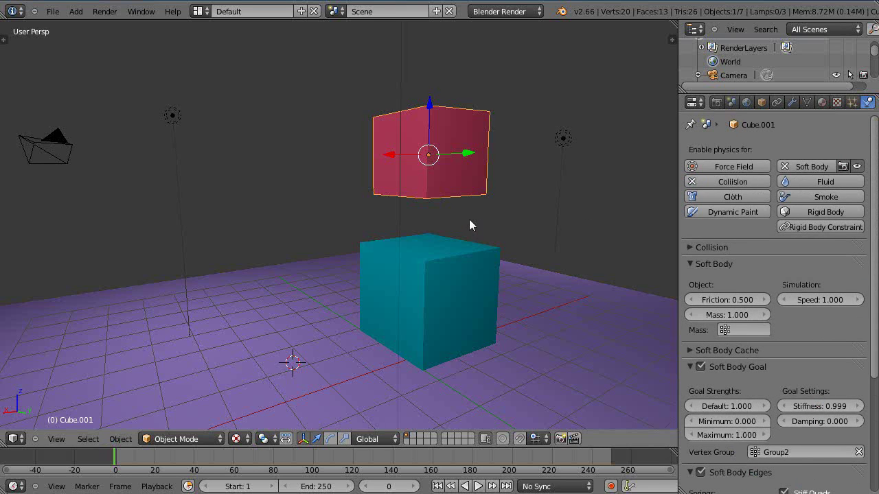
{"action": "scroll", "coordinate": [469, 219], "scroll_direction": "down", "scroll_amount": 3}
{"action": "middle_click_drag", "start_coordinate": [466, 230], "coordinate": [455, 231]}
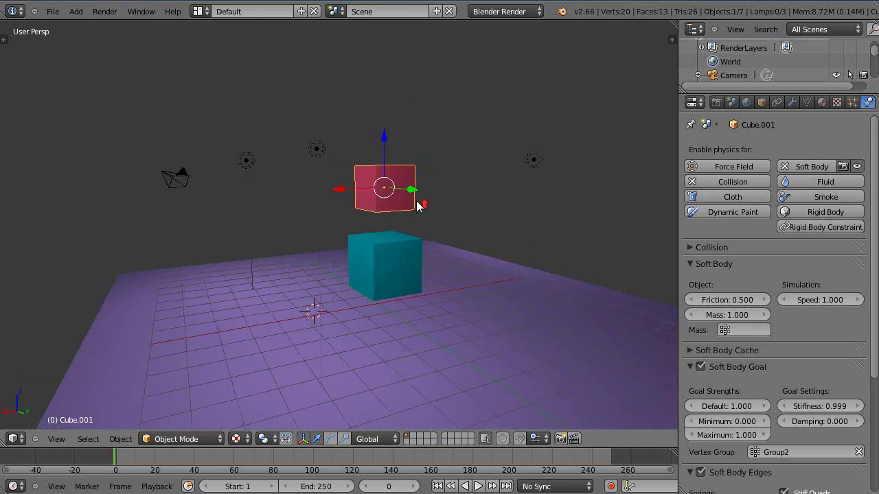
{"action": "scroll", "coordinate": [417, 199], "scroll_direction": "up", "scroll_amount": 2}
{"action": "middle_click_drag", "start_coordinate": [417, 186], "coordinate": [417, 189]}
{"action": "key", "text": "Tab"}
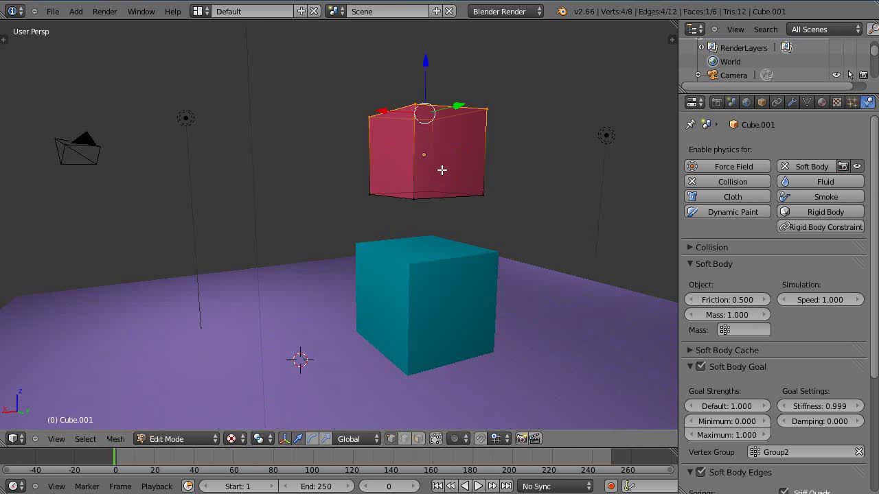
{"action": "middle_click_drag", "start_coordinate": [442, 171], "coordinate": [434, 206]}
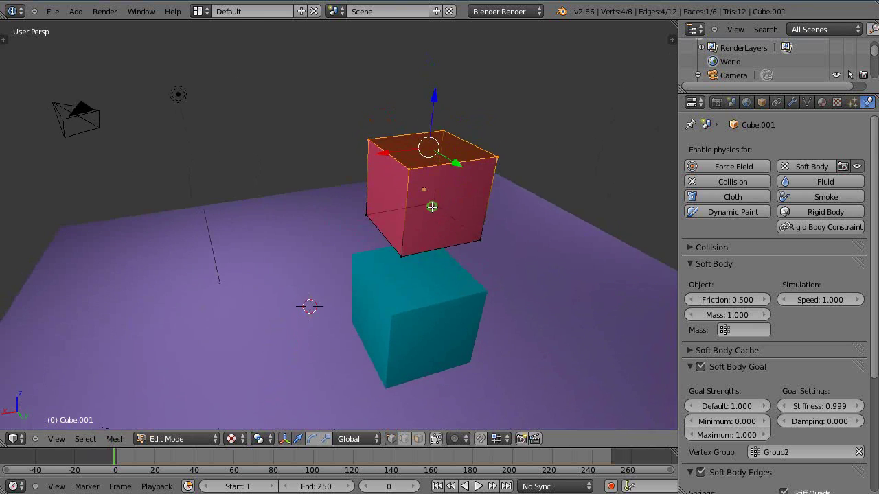
{"action": "key", "text": "s"}
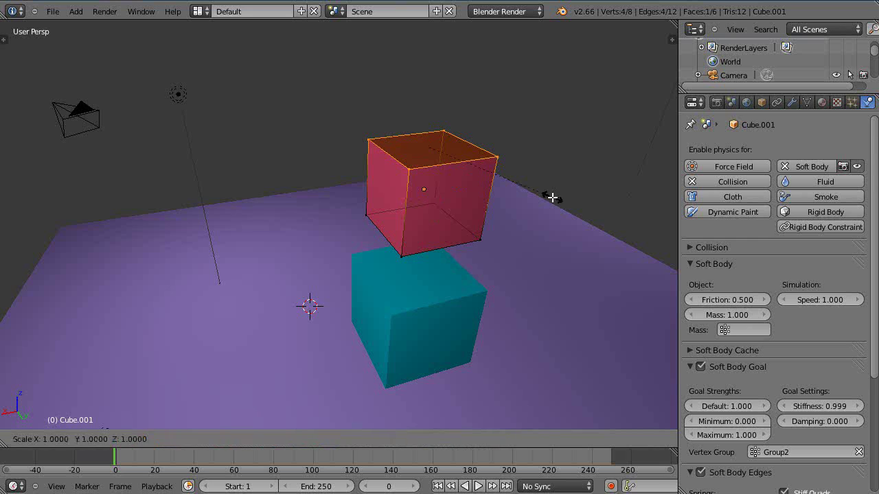
{"action": "key", "text": "shift+z"}
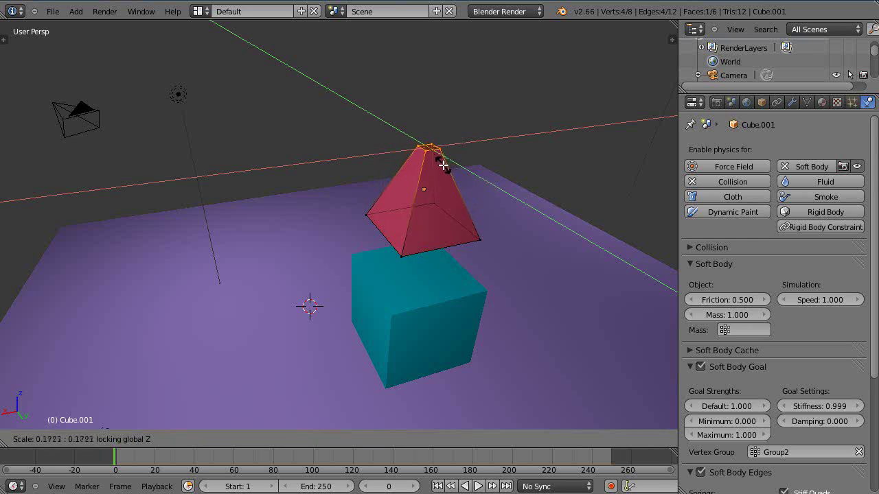
{"action": "left_click", "coordinate": [435, 149]}
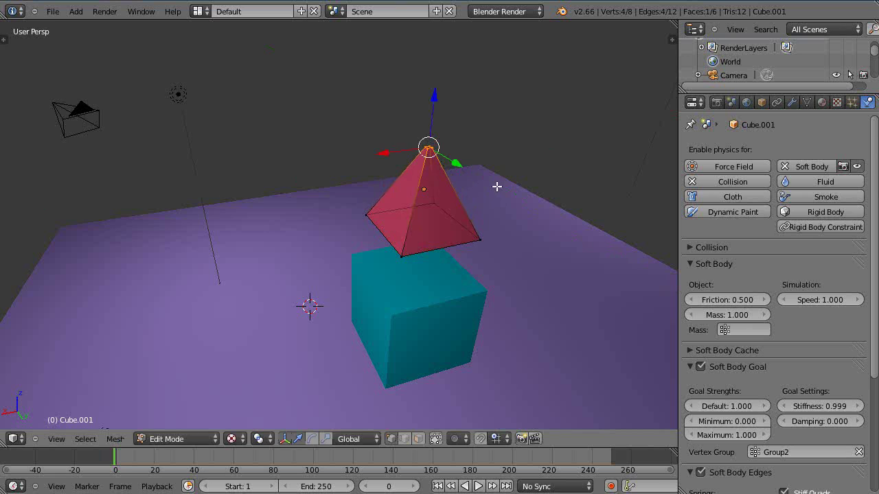
Step: Merge the four top vertices at their centre into a single apex
{"action": "key", "text": "ctrl+v"}
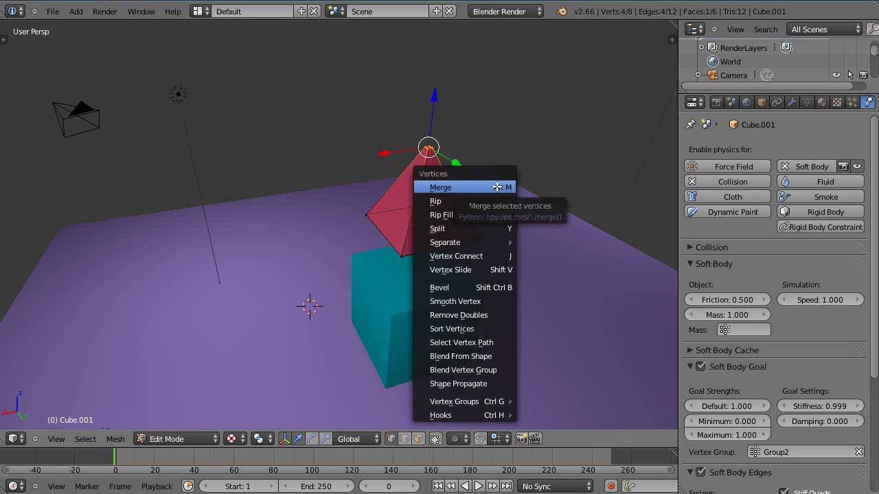
{"action": "left_click", "coordinate": [497, 186]}
{"action": "left_click", "coordinate": [497, 186]}
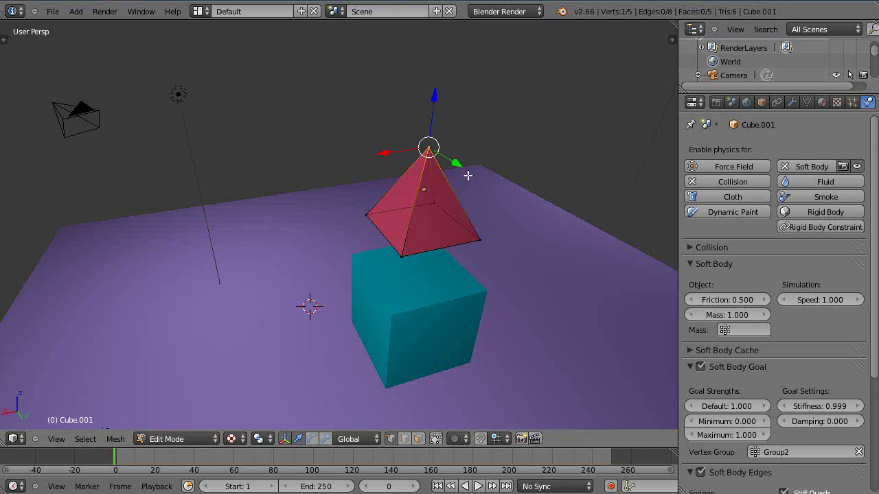
Step: Back in Object Mode, select the teal cube and tick Stiff Quads under Soft Body Edges
{"action": "key", "text": "Tab"}
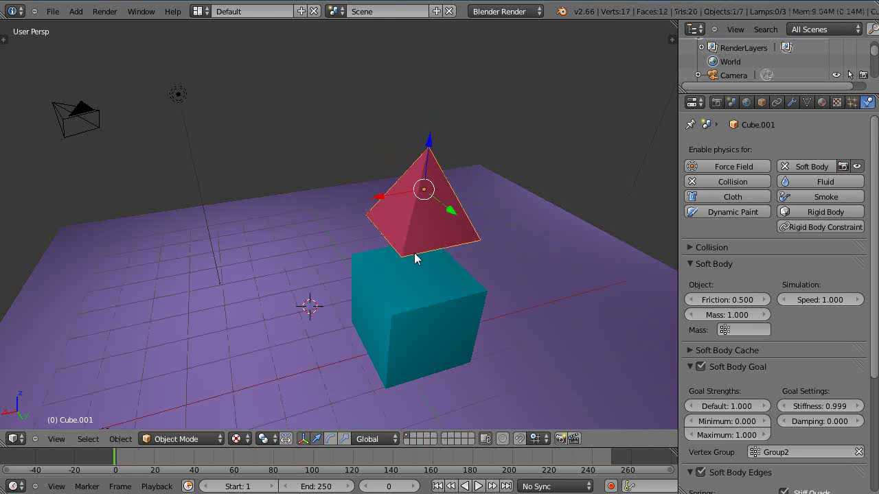
{"action": "middle_click_drag", "start_coordinate": [415, 253], "coordinate": [419, 296]}
{"action": "right_click", "coordinate": [429, 275]}
{"action": "scroll", "coordinate": [726, 325], "scroll_direction": "down", "scroll_amount": 6}
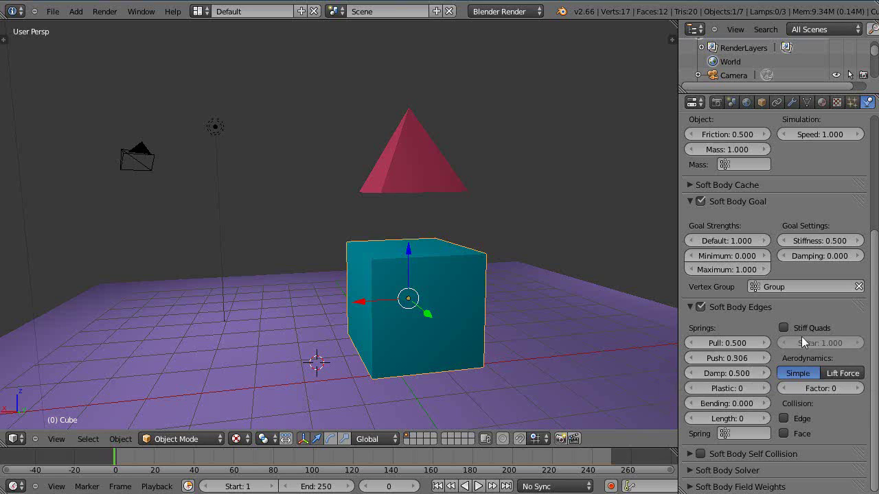
{"action": "left_click", "coordinate": [784, 327]}
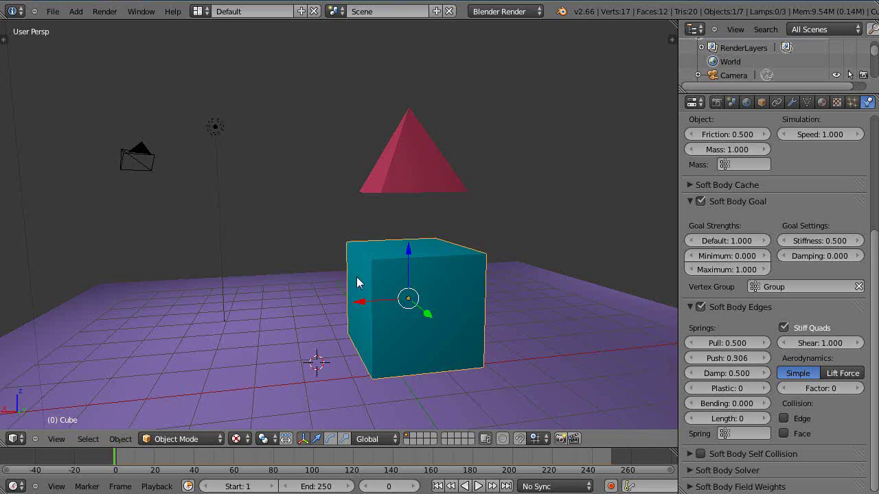
Step: Place the 3D cursor at the scene's upper left and add a Wind force field there
{"action": "scroll", "coordinate": [236, 247], "scroll_direction": "down", "scroll_amount": 1}
{"action": "left_click", "coordinate": [112, 193]}
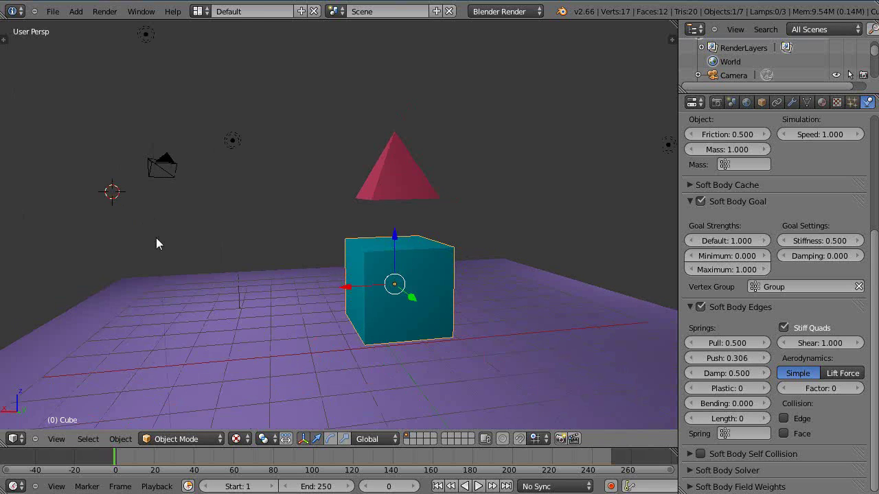
{"action": "key", "text": "shift+a"}
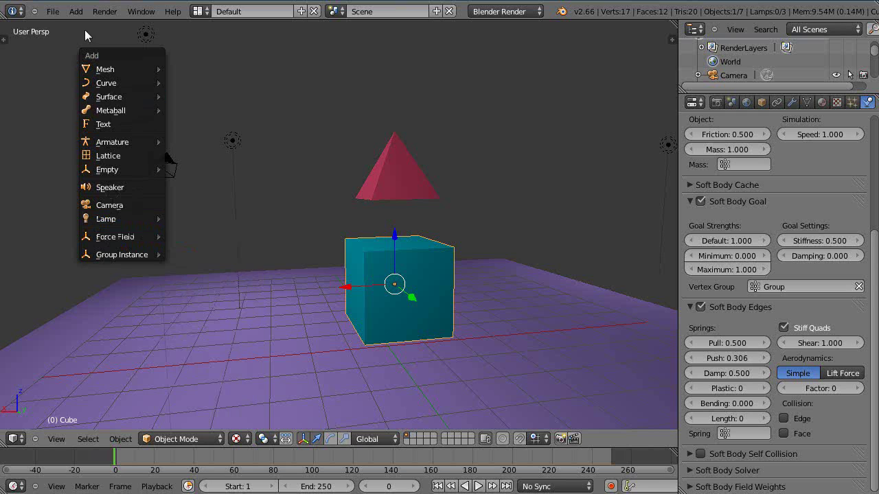
{"action": "mouse_move", "coordinate": [115, 82]}
{"action": "mouse_move", "coordinate": [113, 238]}
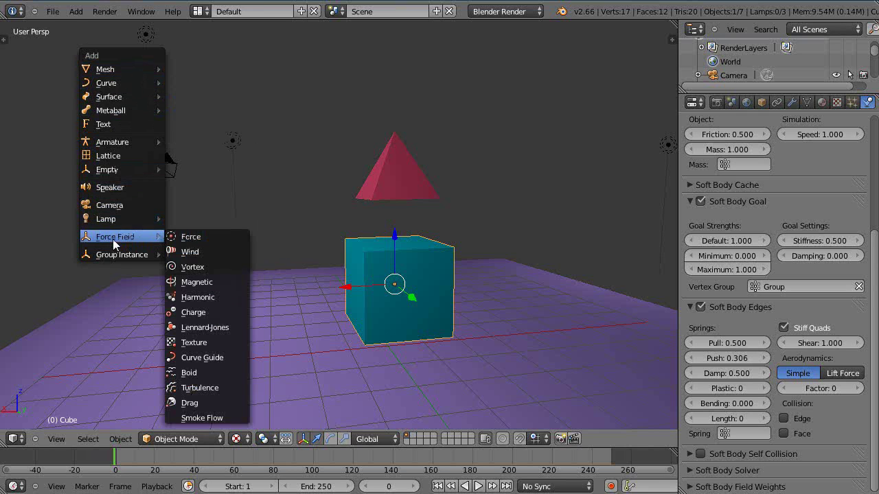
{"action": "left_click", "coordinate": [183, 251]}
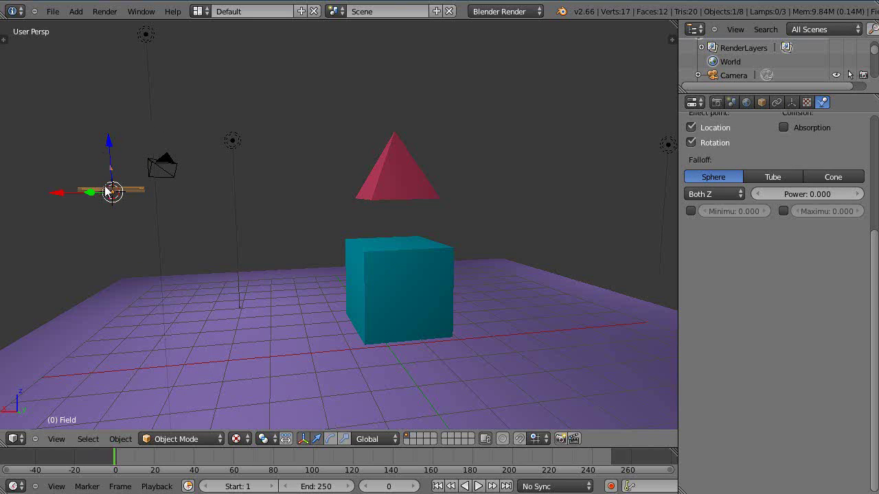
Step: Rotate the wind field about the global Y axis to face the cube and pyramid
{"action": "middle_click_drag", "start_coordinate": [142, 228], "coordinate": [140, 264]}
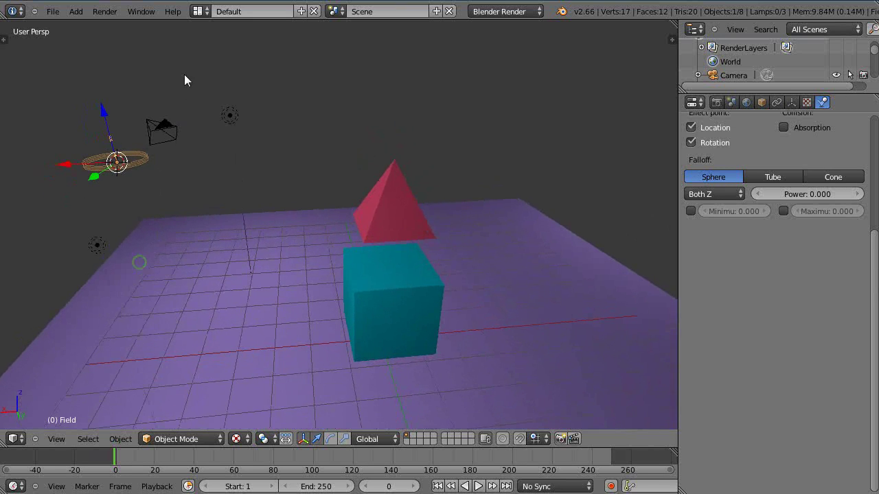
{"action": "key", "text": "r"}
{"action": "key", "text": "y"}
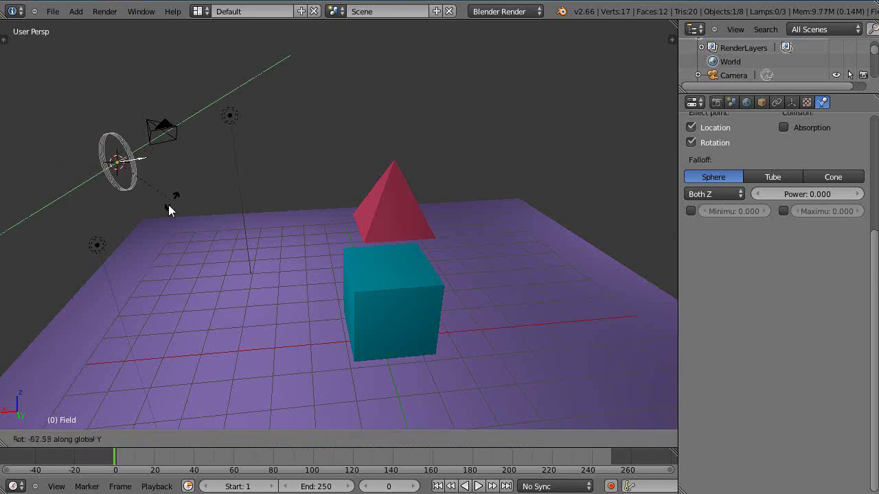
{"action": "left_click", "coordinate": [162, 212]}
{"action": "middle_click_drag", "start_coordinate": [163, 212], "coordinate": [261, 202]}
{"action": "scroll", "coordinate": [271, 231], "scroll_direction": "down", "scroll_amount": 4}
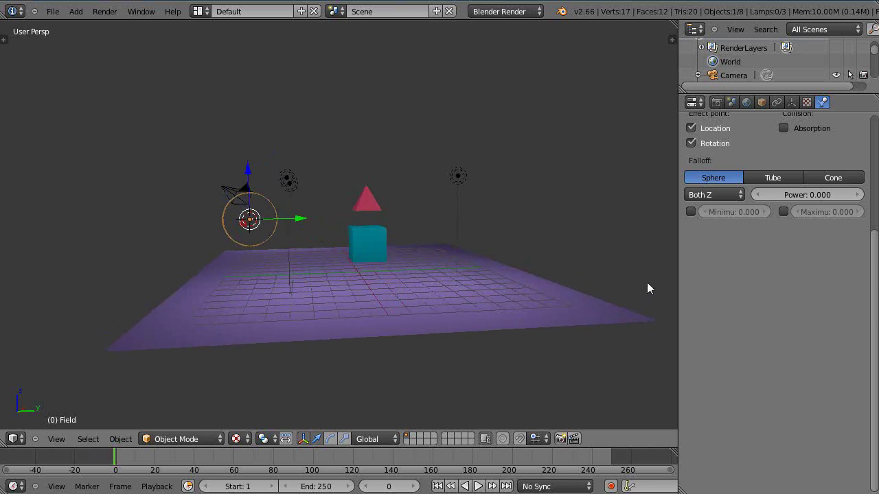
Step: Increase the wind force field's Strength from 1.000 to 1.161
{"action": "scroll", "coordinate": [864, 250], "scroll_direction": "up", "scroll_amount": 5}
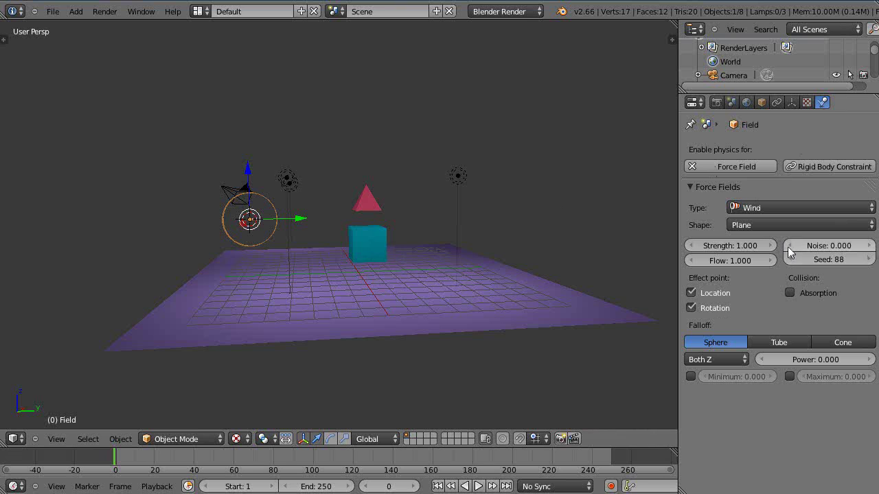
{"action": "middle_click_drag", "start_coordinate": [489, 346], "coordinate": [333, 297]}
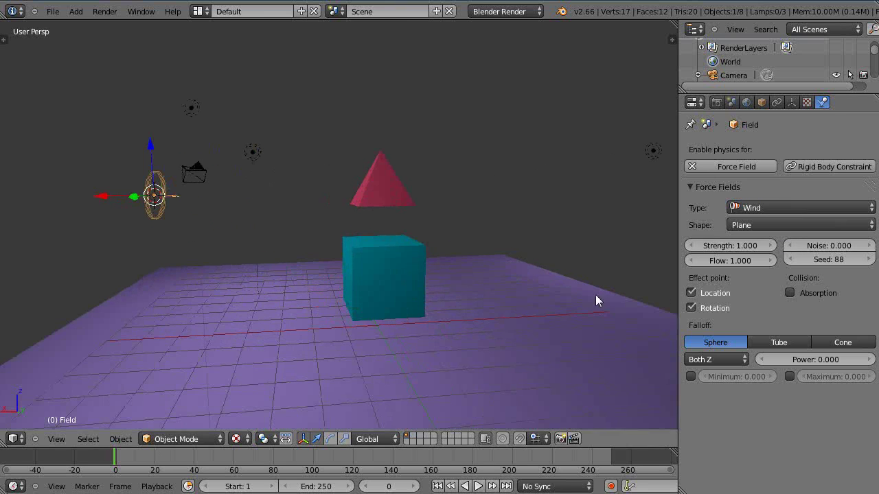
{"action": "left_click", "coordinate": [716, 247]}
{"action": "left_click_drag", "start_coordinate": [716, 247], "coordinate": [726, 248]}
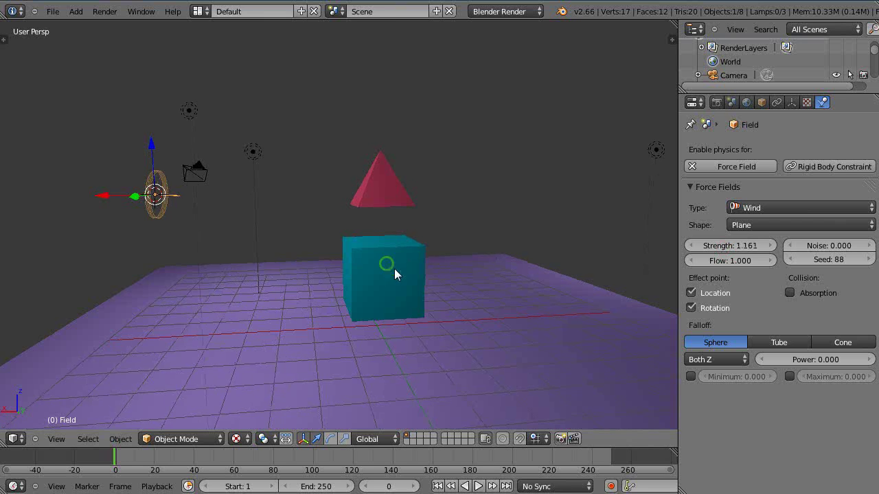
{"action": "middle_click_drag", "start_coordinate": [394, 269], "coordinate": [303, 262]}
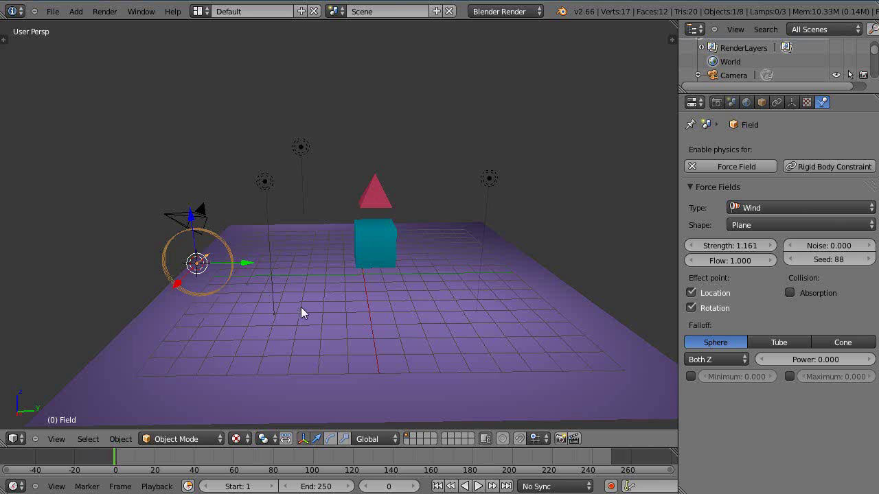
Step: Move the wind field along Y, adjust its height, and slide it toward the cube
{"action": "middle_click_drag", "start_coordinate": [298, 313], "coordinate": [254, 277]}
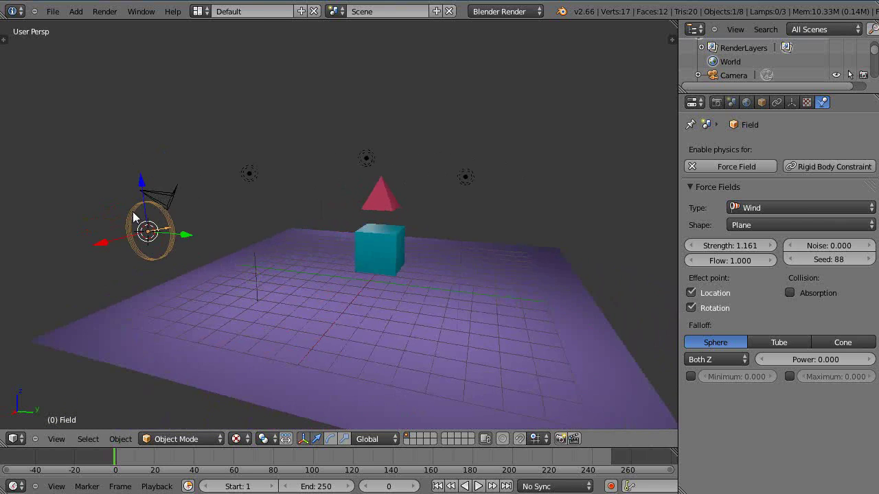
{"action": "key", "text": "g"}
{"action": "key", "text": "y"}
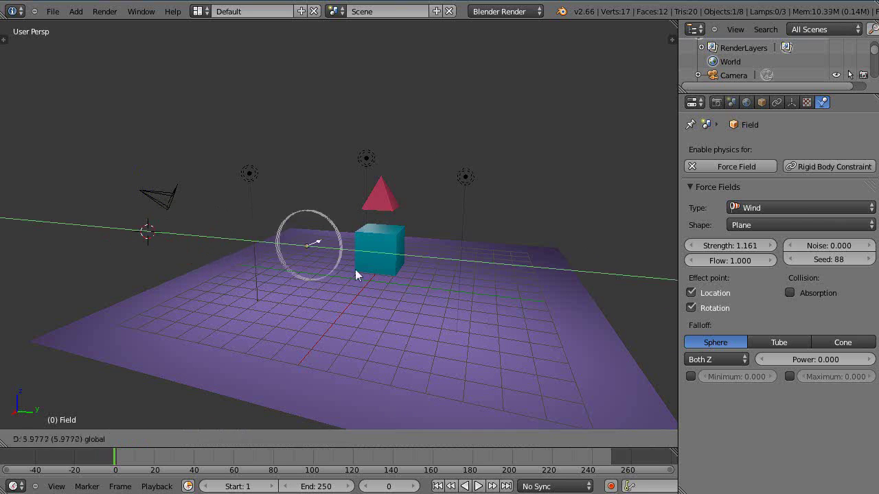
{"action": "left_click", "coordinate": [624, 334]}
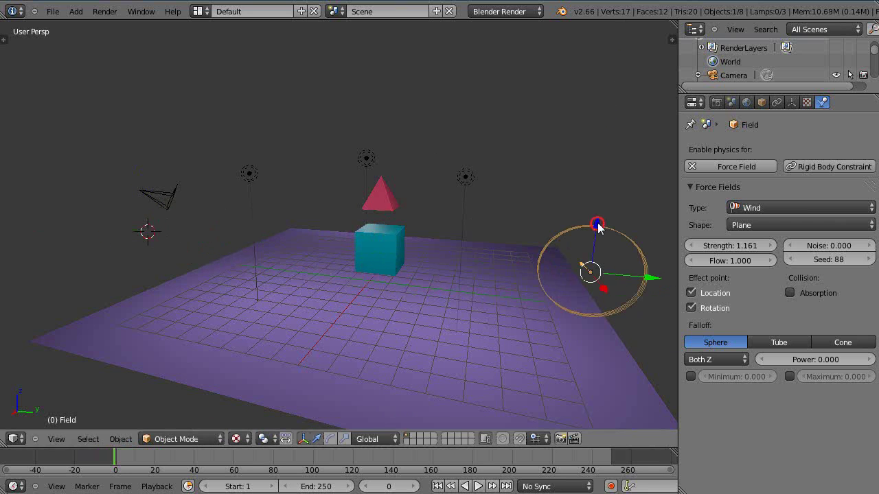
{"action": "left_click_drag", "start_coordinate": [598, 221], "coordinate": [608, 40]}
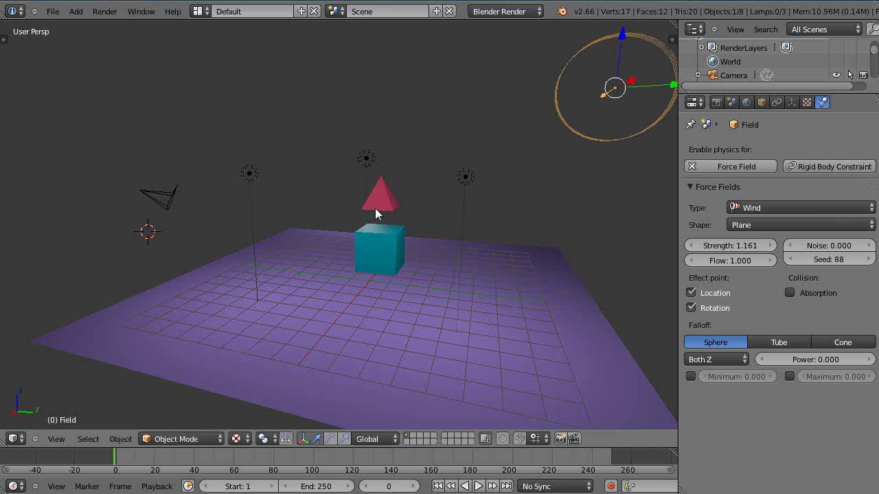
{"action": "scroll", "coordinate": [371, 248], "scroll_direction": "down", "scroll_amount": 3}
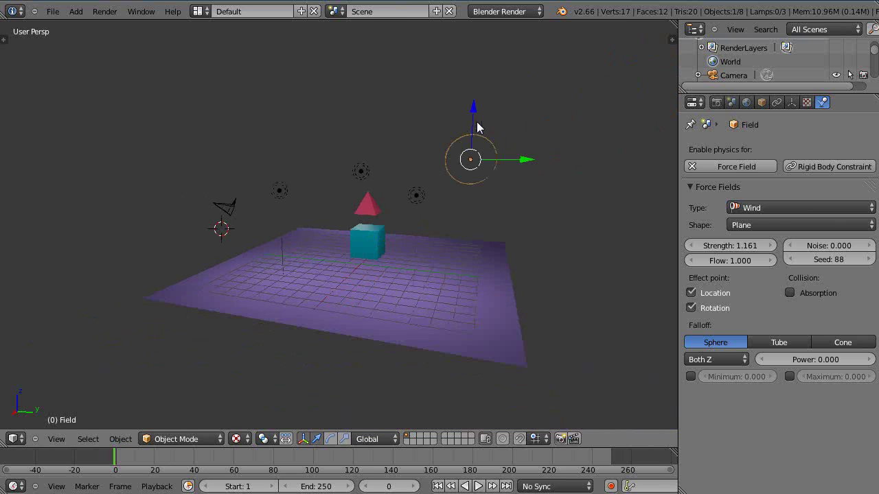
{"action": "left_click_drag", "start_coordinate": [479, 116], "coordinate": [455, 213]}
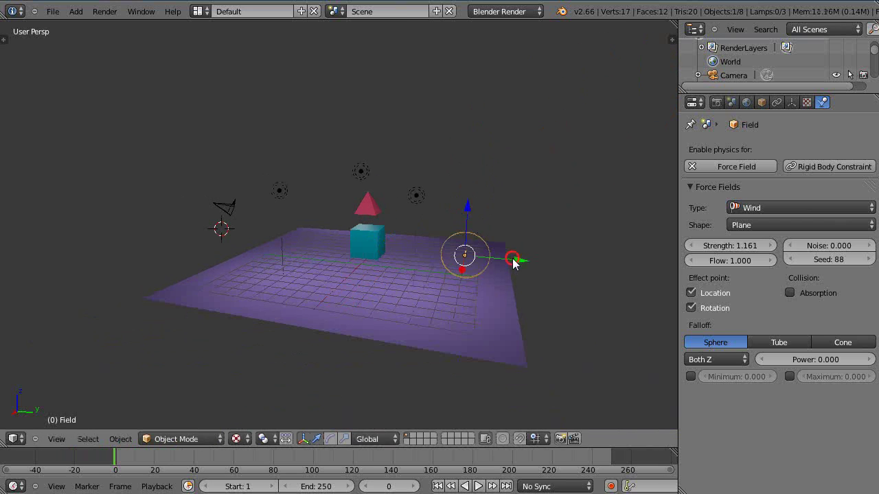
{"action": "left_click_drag", "start_coordinate": [514, 260], "coordinate": [371, 251]}
{"action": "middle_click_drag", "start_coordinate": [374, 296], "coordinate": [332, 279]}
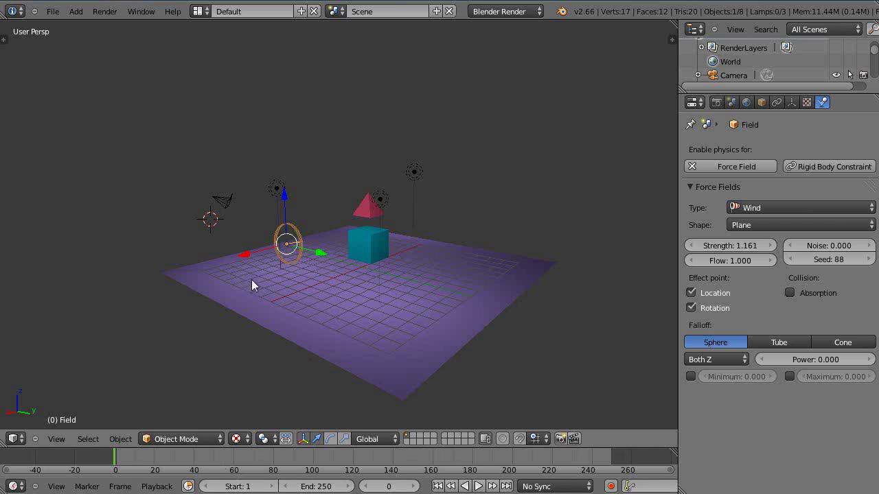
{"action": "middle_click_drag", "start_coordinate": [391, 389], "coordinate": [309, 403]}
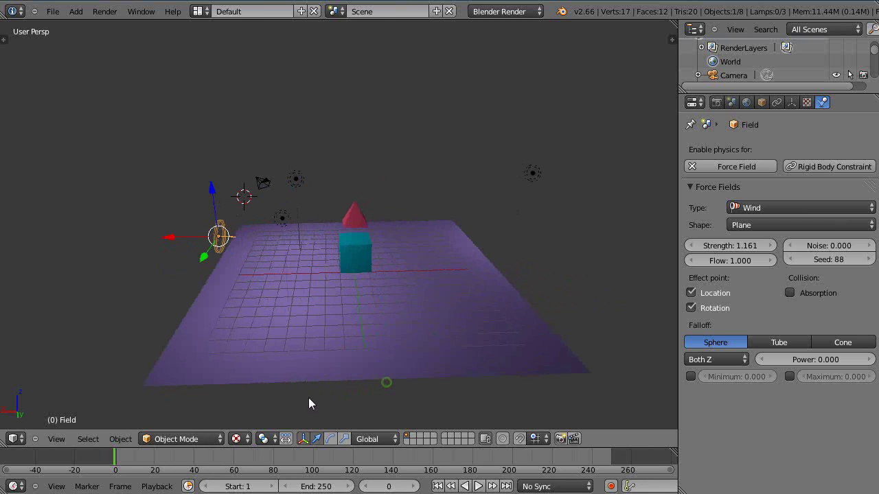
Step: Shift the wind field further along Y to the plane's left side and start playback
{"action": "key", "text": "g"}
{"action": "key", "text": "y"}
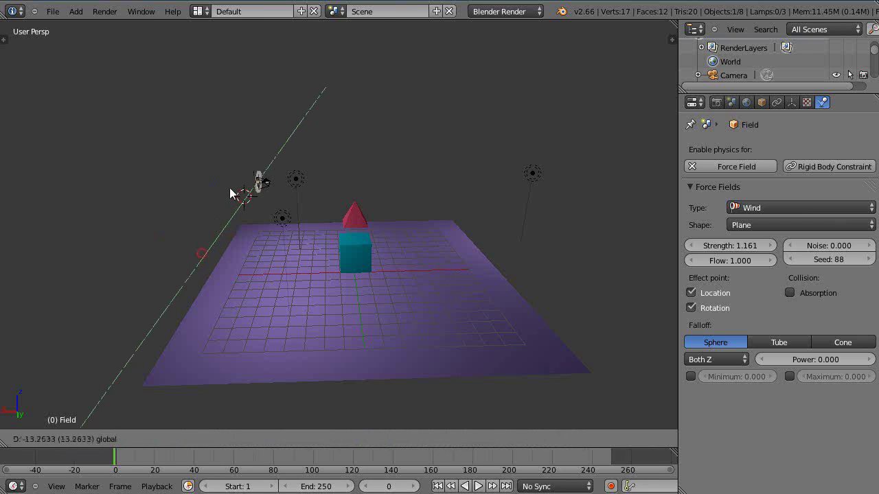
{"action": "left_click", "coordinate": [237, 166]}
{"action": "scroll", "coordinate": [289, 280], "scroll_direction": "up", "scroll_amount": 2}
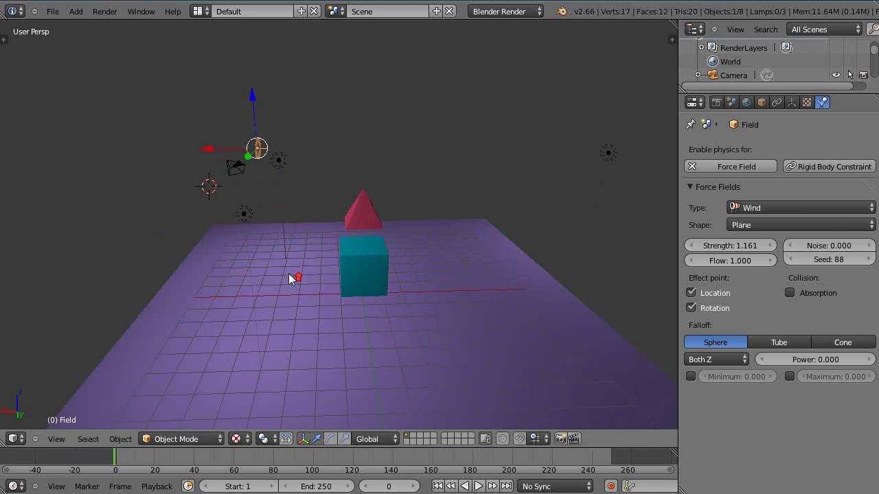
{"action": "middle_click_drag", "start_coordinate": [355, 311], "coordinate": [357, 291]}
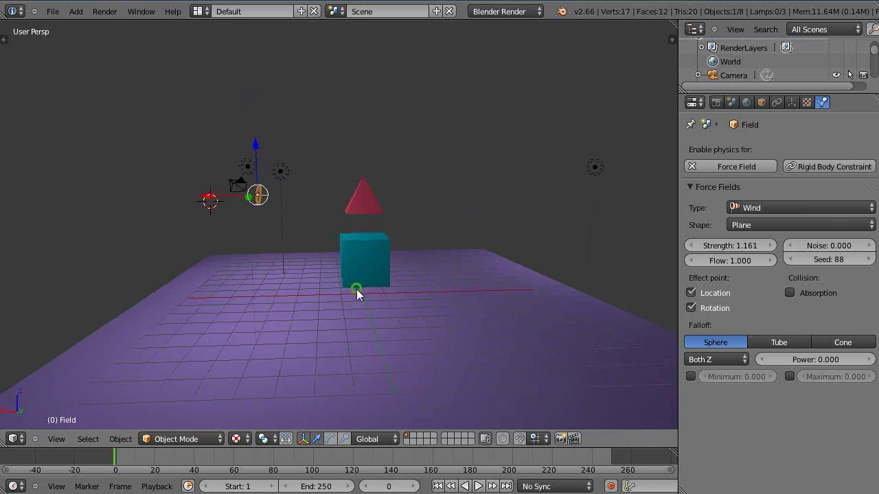
{"action": "key", "text": "alt+a"}
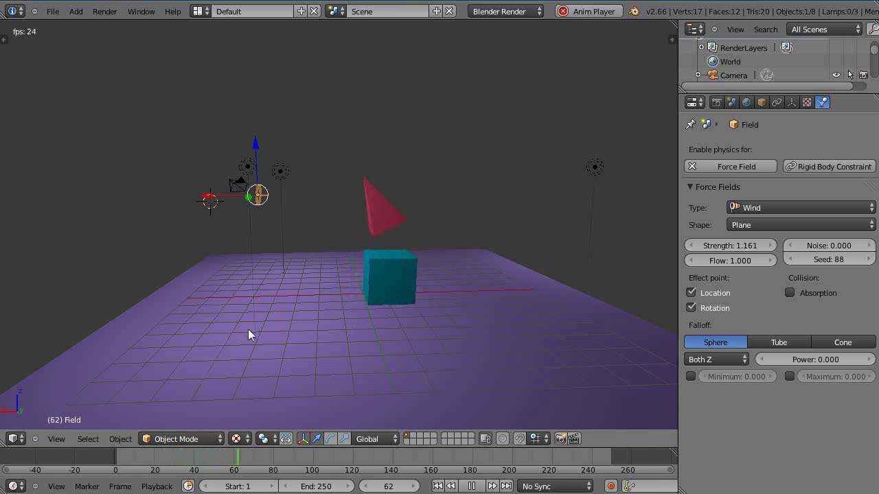
Step: Zoom and orbit around the scene as the wind pushes the pyramid and cube
{"action": "scroll", "coordinate": [336, 304], "scroll_direction": "up", "scroll_amount": 3}
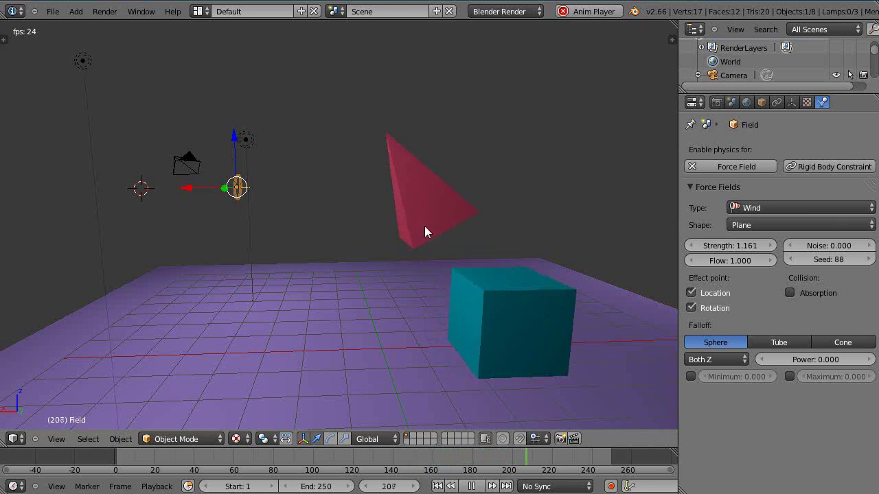
{"action": "middle_click_drag", "start_coordinate": [428, 231], "coordinate": [377, 296]}
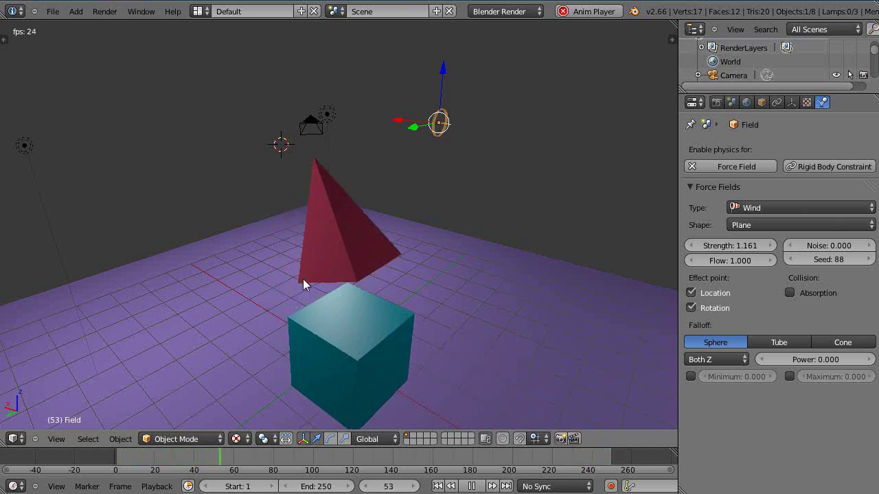
{"action": "middle_click_drag", "start_coordinate": [313, 283], "coordinate": [345, 220]}
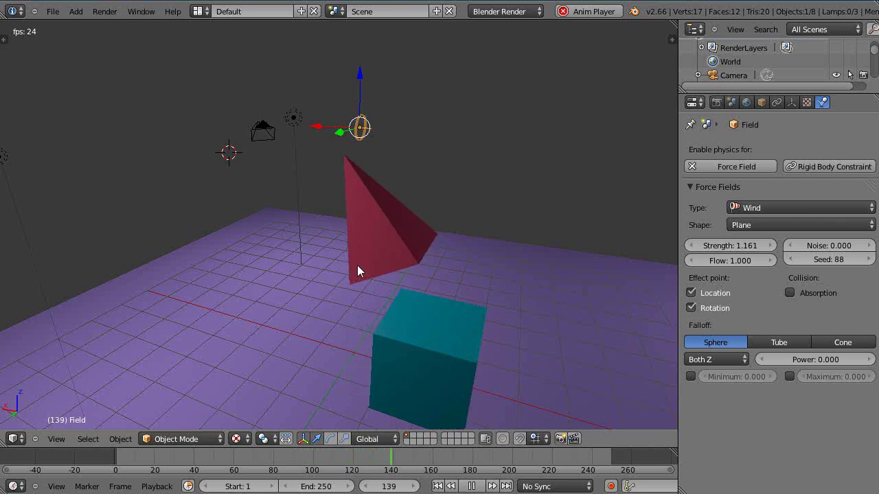
Step: Select the red pyramid and raise its soft-body edge spring Pull to 0.999
{"action": "right_click", "coordinate": [351, 238]}
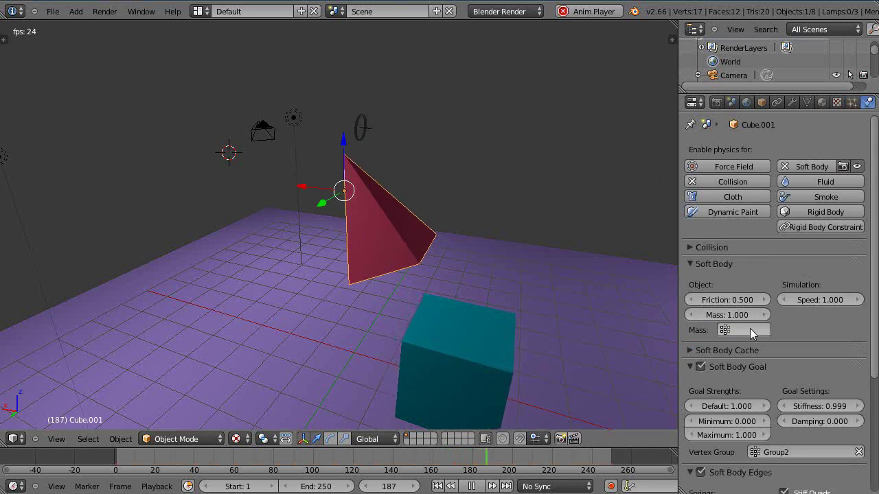
{"action": "scroll", "coordinate": [749, 350], "scroll_direction": "down", "scroll_amount": 3}
{"action": "scroll", "coordinate": [747, 350], "scroll_direction": "down", "scroll_amount": 3}
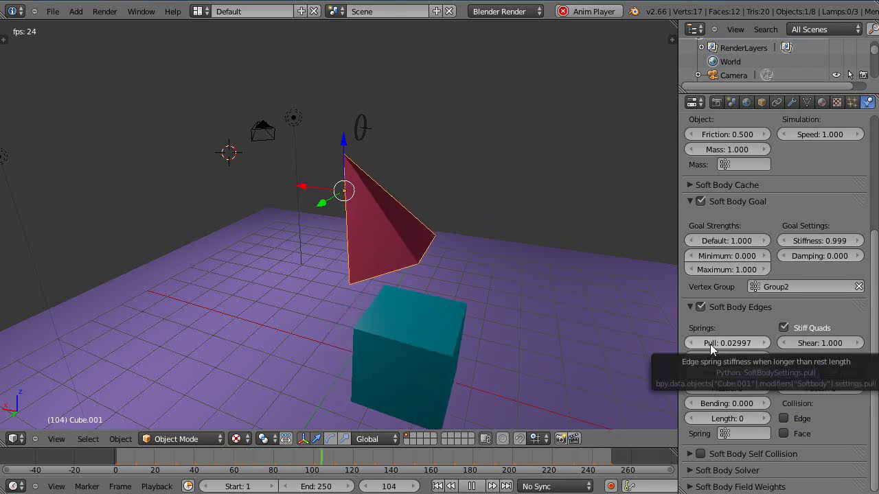
{"action": "left_click_drag", "start_coordinate": [711, 349], "coordinate": [790, 345]}
Step: Lower the pyramid's Pull to 0.889, then select the ring-shaped wind field
{"action": "scroll", "coordinate": [372, 241], "scroll_direction": "up", "scroll_amount": 2}
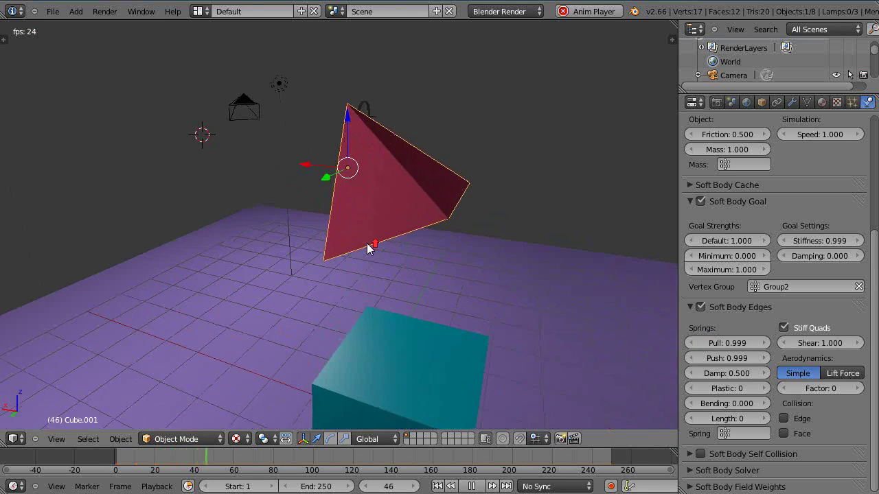
{"action": "middle_click_drag", "start_coordinate": [375, 252], "coordinate": [405, 234]}
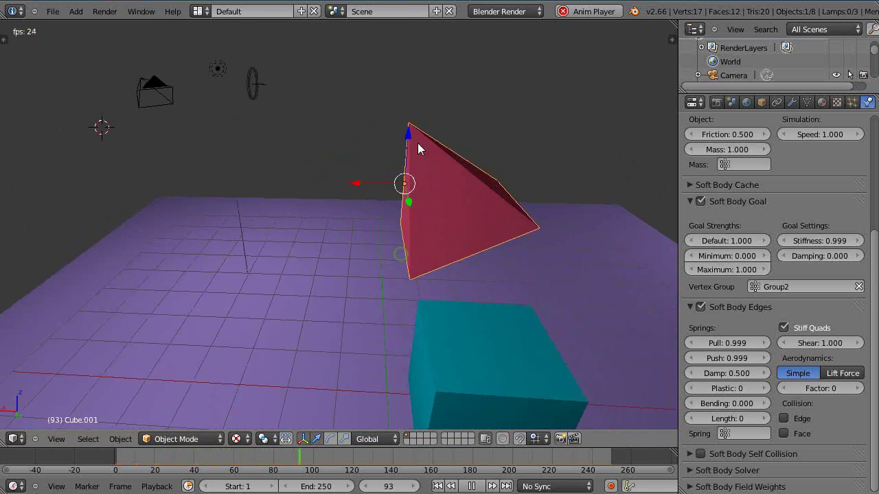
{"action": "middle_click_drag", "start_coordinate": [432, 263], "coordinate": [398, 236]}
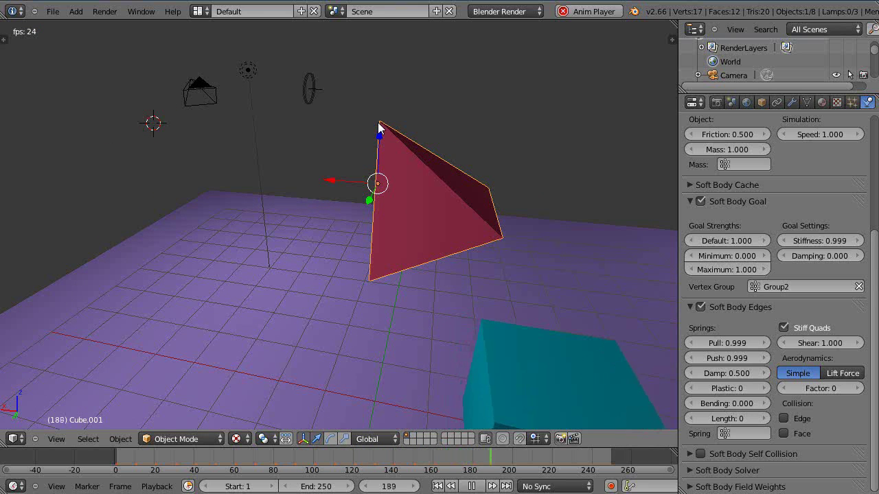
{"action": "middle_click_drag", "start_coordinate": [405, 273], "coordinate": [398, 274]}
{"action": "left_click_drag", "start_coordinate": [732, 343], "coordinate": [691, 342]}
{"action": "scroll", "coordinate": [331, 345], "scroll_direction": "down", "scroll_amount": 4}
{"action": "middle_click_drag", "start_coordinate": [330, 344], "coordinate": [357, 313]}
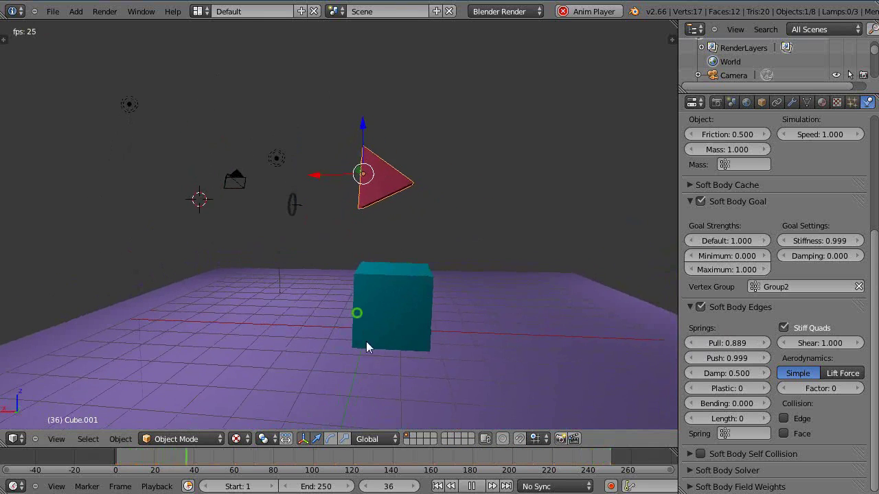
{"action": "scroll", "coordinate": [357, 314], "scroll_direction": "up", "scroll_amount": 2}
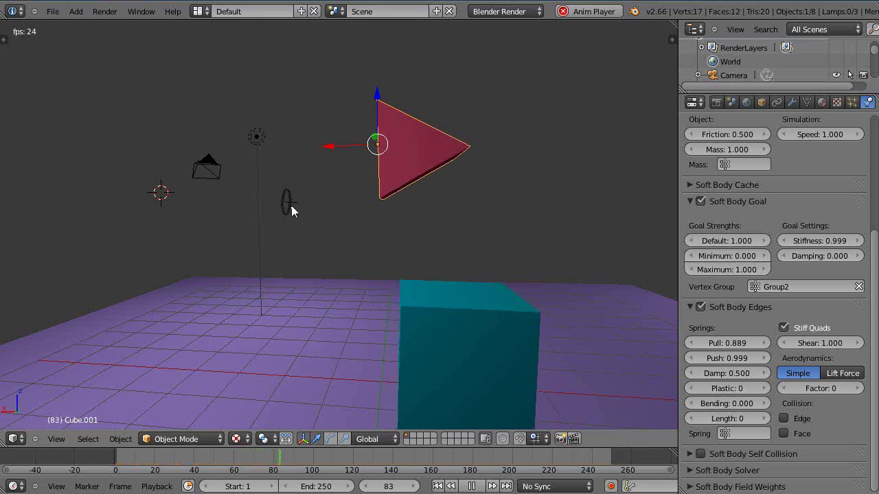
{"action": "right_click", "coordinate": [291, 205]}
Step: Move the ring wind field further left along Y, rewind playback, and select the teal cube
{"action": "key", "text": "g"}
{"action": "key", "text": "y"}
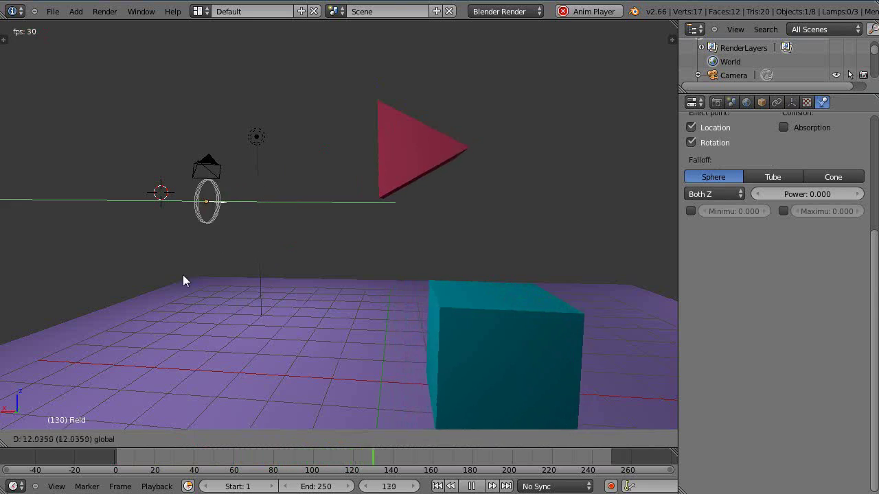
{"action": "left_click", "coordinate": [135, 325]}
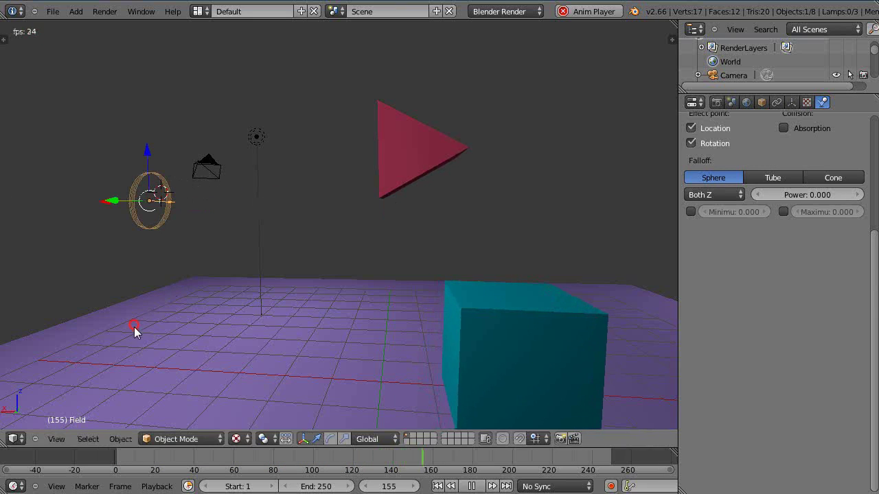
{"action": "left_click", "coordinate": [116, 461]}
{"action": "middle_click_drag", "start_coordinate": [232, 320], "coordinate": [415, 332]}
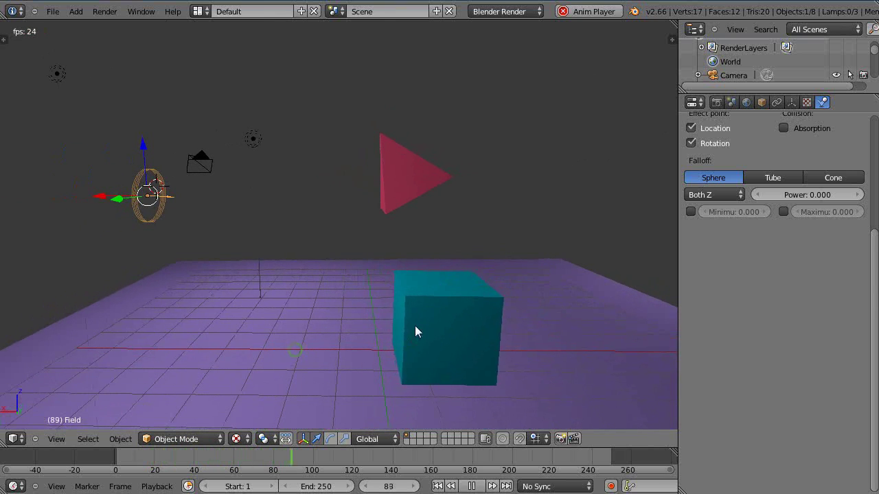
{"action": "right_click", "coordinate": [516, 326]}
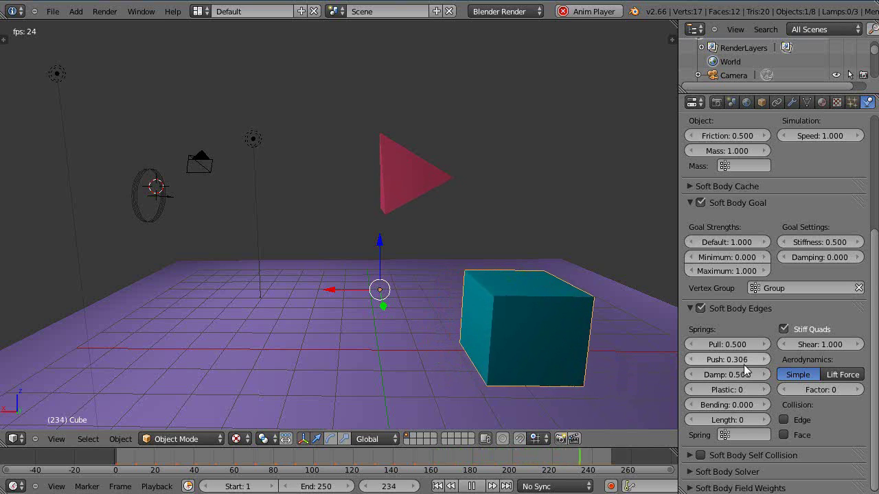
Step: Untick the cube's Stiff Quads, rewind, and set spring Push to 0.410 and Shear to 0.792
{"action": "left_click", "coordinate": [784, 329]}
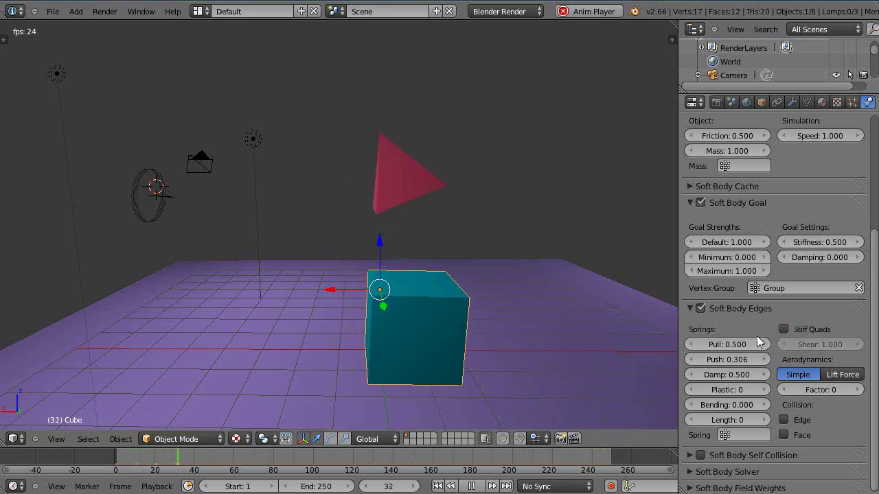
{"action": "key", "text": "shift+Left"}
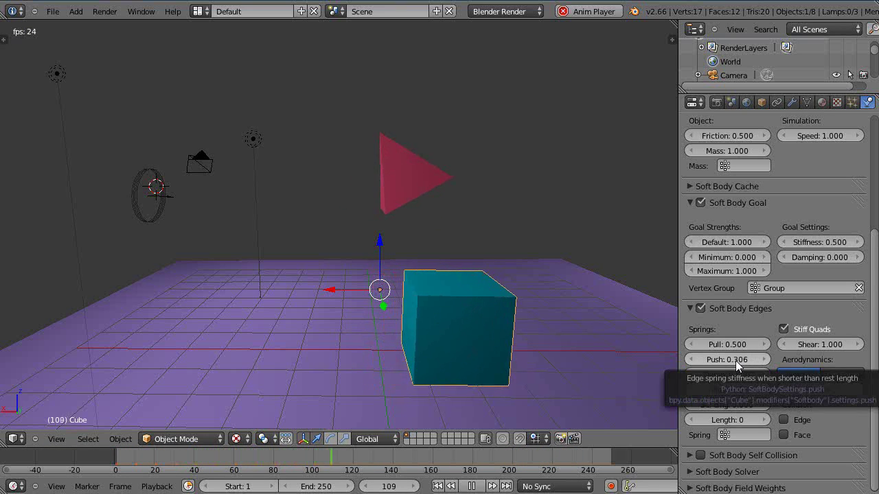
{"action": "left_click_drag", "start_coordinate": [736, 360], "coordinate": [643, 370]}
{"action": "scroll", "coordinate": [556, 367], "scroll_direction": "up", "scroll_amount": 2}
{"action": "scroll", "coordinate": [552, 370], "scroll_direction": "down", "scroll_amount": 2}
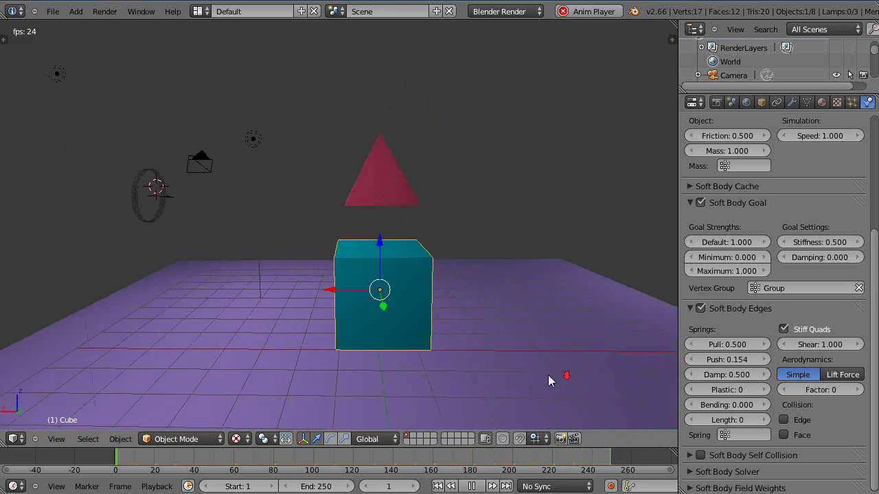
{"action": "middle_click_drag", "start_coordinate": [548, 374], "coordinate": [531, 372]}
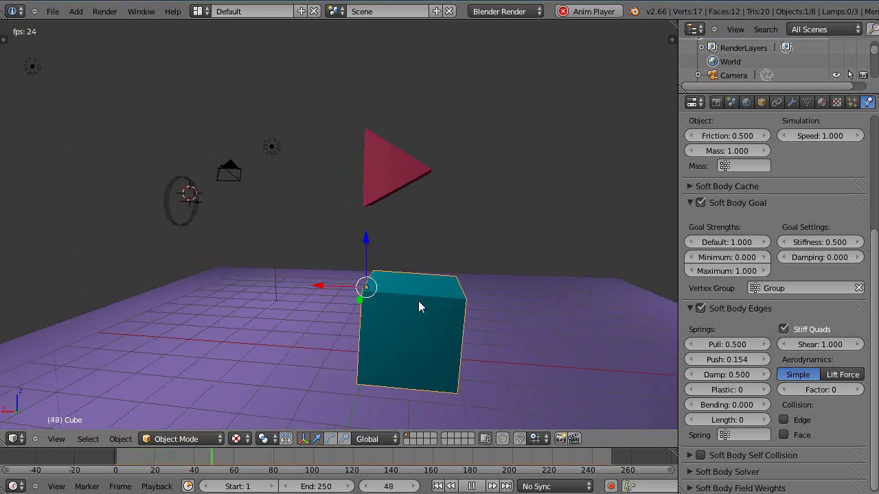
{"action": "middle_click_drag", "start_coordinate": [454, 333], "coordinate": [472, 331]}
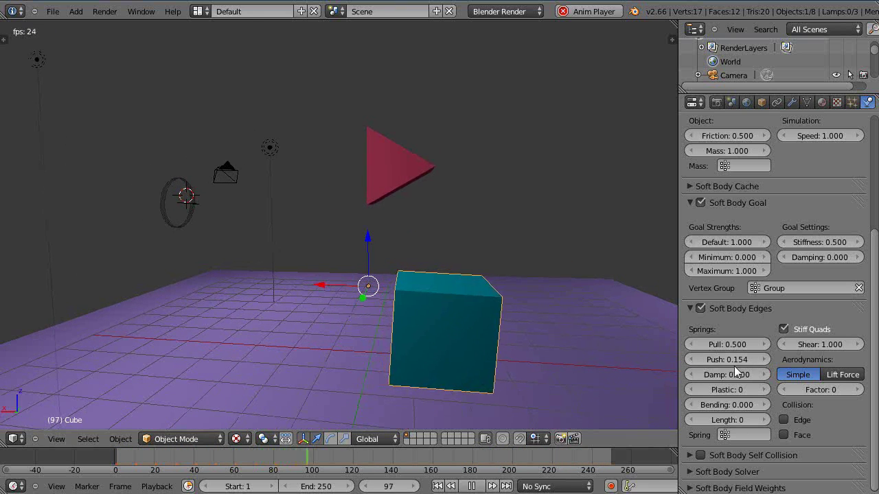
{"action": "left_click_drag", "start_coordinate": [734, 361], "coordinate": [812, 358]}
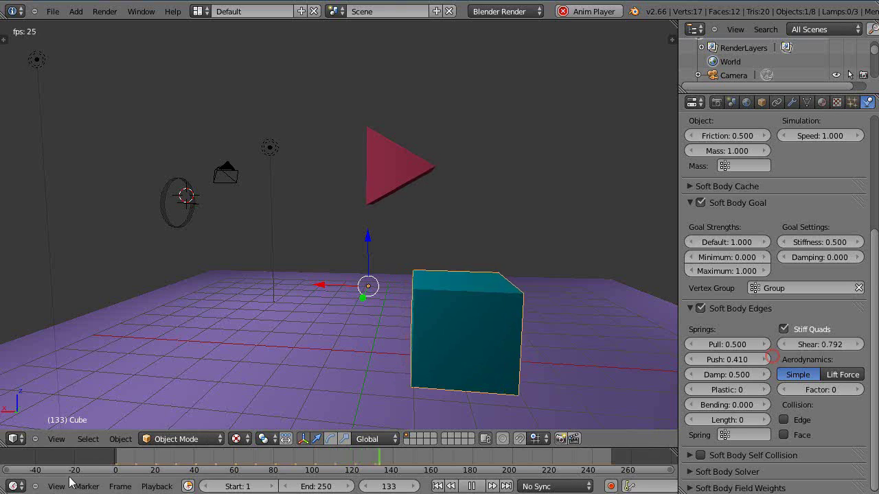
Step: Restart the simulation and lower the cube's Shear stiffness to 0.350
{"action": "left_click", "coordinate": [112, 456]}
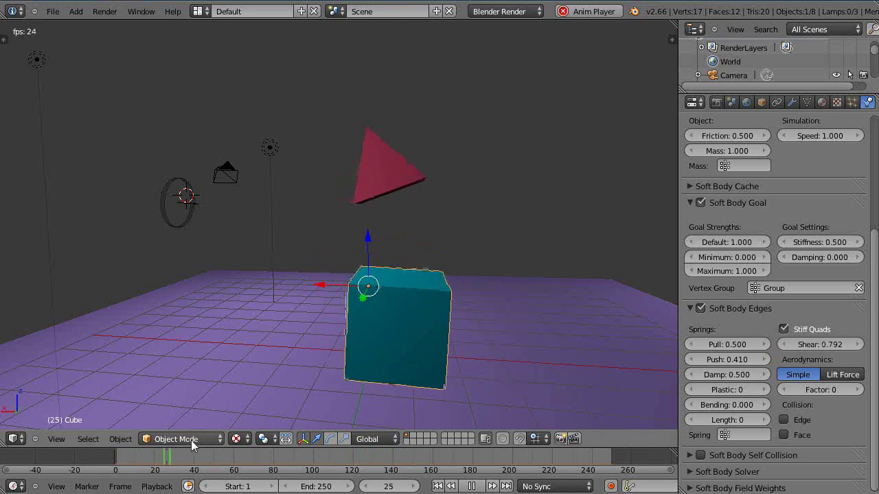
{"action": "left_click_drag", "start_coordinate": [843, 352], "coordinate": [731, 353]}
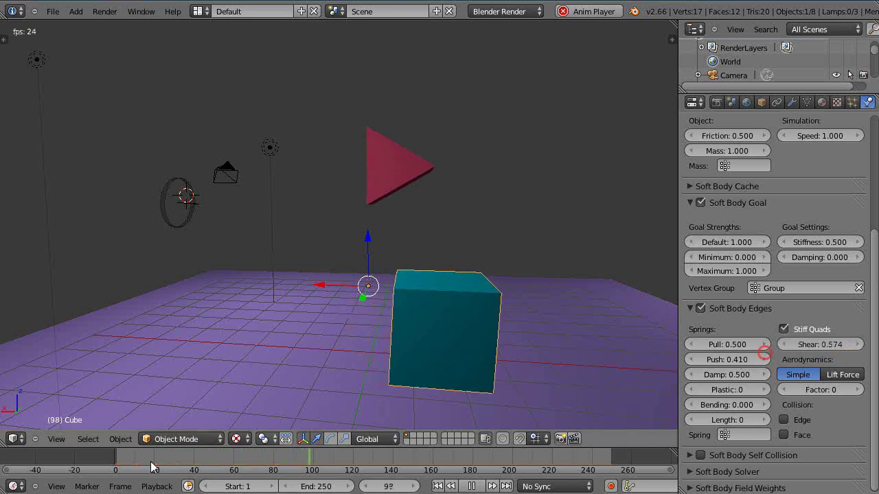
{"action": "left_click", "coordinate": [114, 456]}
{"action": "middle_click_drag", "start_coordinate": [188, 379], "coordinate": [232, 388]}
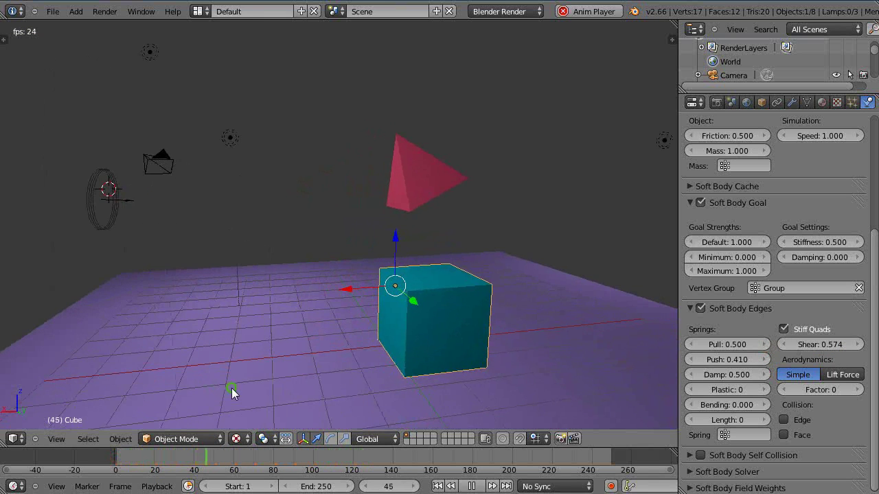
{"action": "scroll", "coordinate": [380, 385], "scroll_direction": "up", "scroll_amount": 5}
{"action": "scroll", "coordinate": [383, 384], "scroll_direction": "down", "scroll_amount": 3}
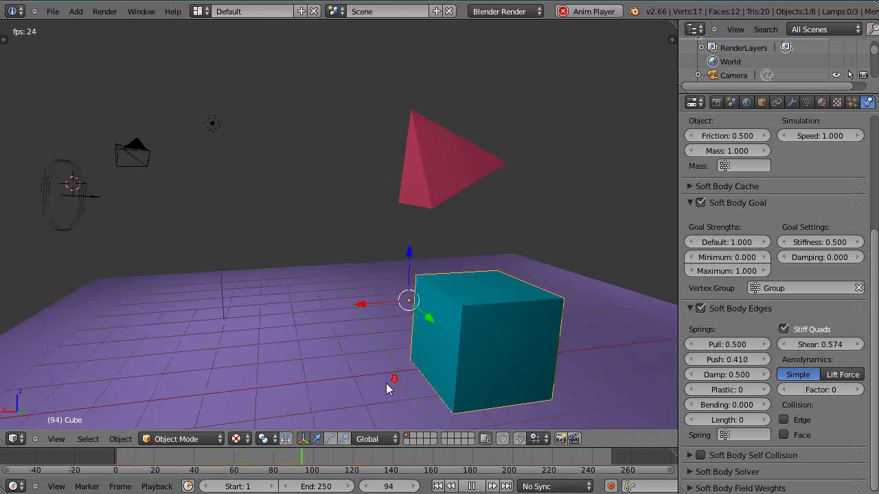
{"action": "left_click_drag", "start_coordinate": [813, 344], "coordinate": [744, 349]}
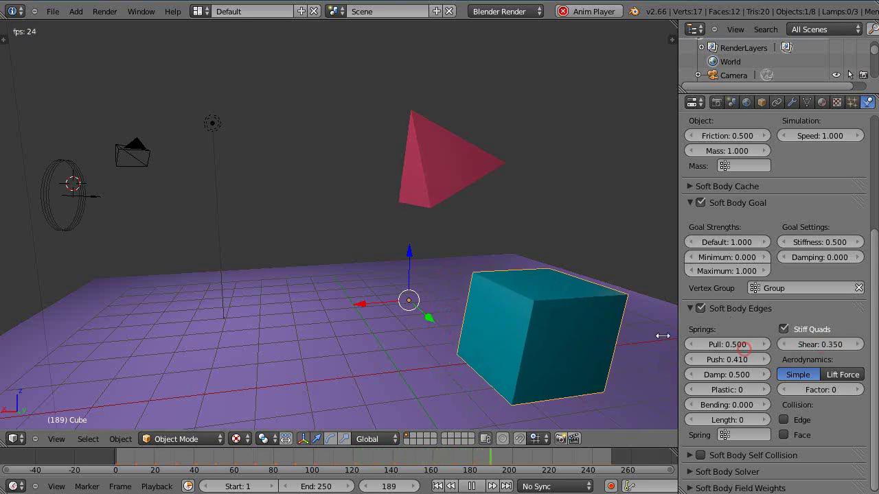
Step: Review the cube's motion from several angles, re-centre on it, then select the ground plane
{"action": "scroll", "coordinate": [502, 354], "scroll_direction": "up", "scroll_amount": 3}
{"action": "key", "text": "KP_6"}
{"action": "key", "text": "KP_6"}
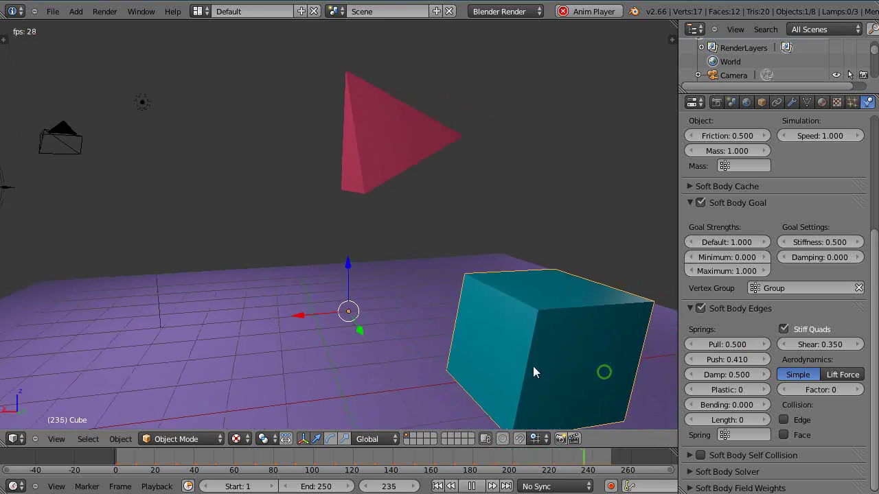
{"action": "key", "text": "KP_6"}
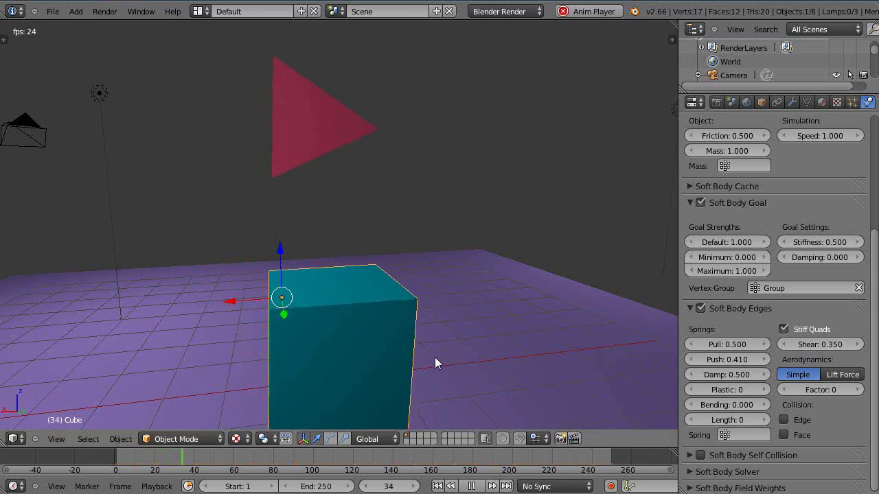
{"action": "middle_click_drag", "start_coordinate": [435, 357], "coordinate": [426, 333]}
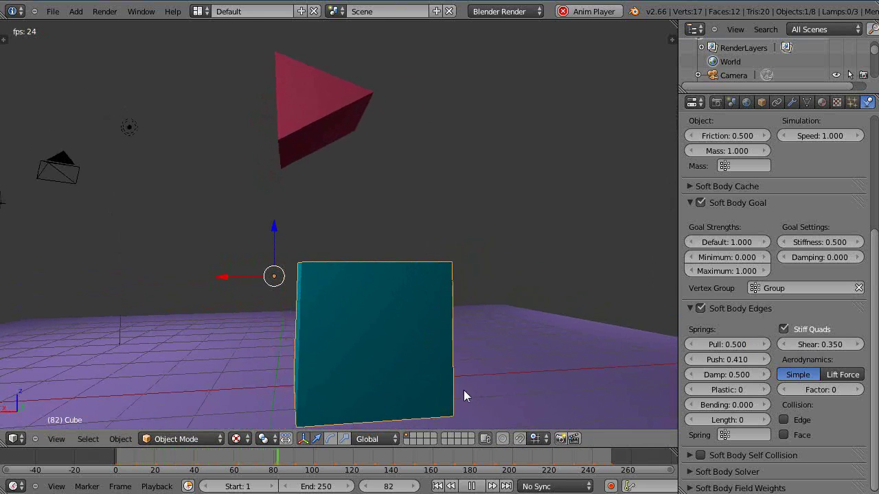
{"action": "scroll", "coordinate": [462, 391], "scroll_direction": "down", "scroll_amount": 2}
{"action": "middle_click_drag", "start_coordinate": [458, 386], "coordinate": [451, 400]}
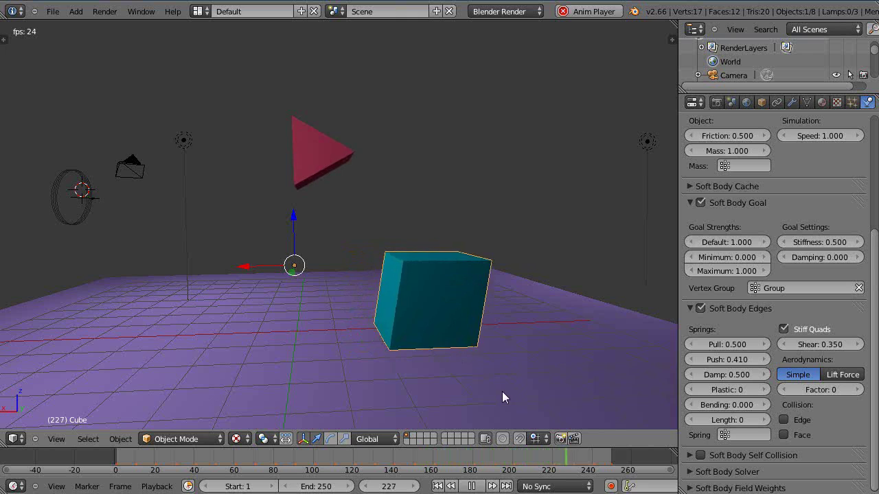
{"action": "key", "text": "KP_Decimal"}
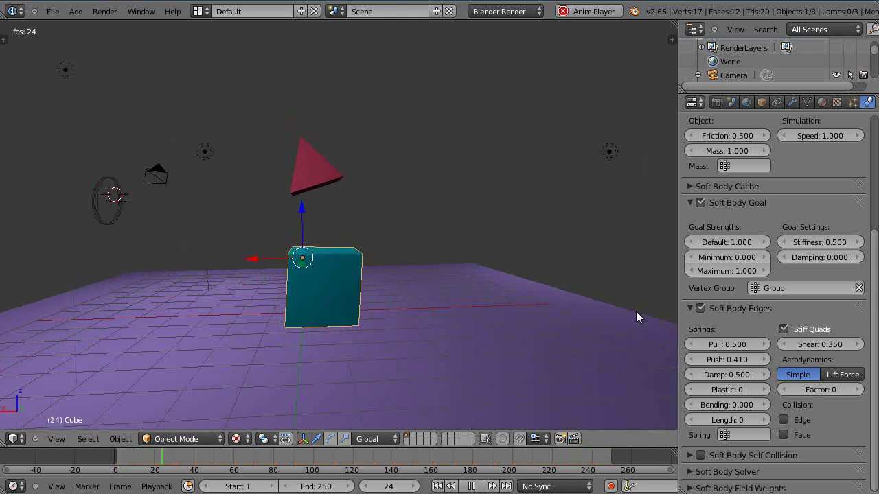
{"action": "scroll", "coordinate": [642, 306], "scroll_direction": "down", "scroll_amount": 3}
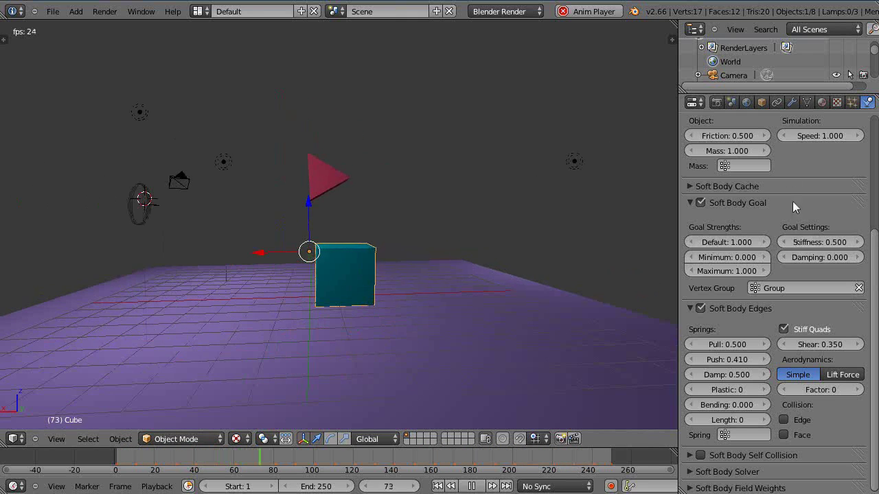
{"action": "scroll", "coordinate": [795, 206], "scroll_direction": "up", "scroll_amount": 3}
{"action": "right_click", "coordinate": [543, 309]}
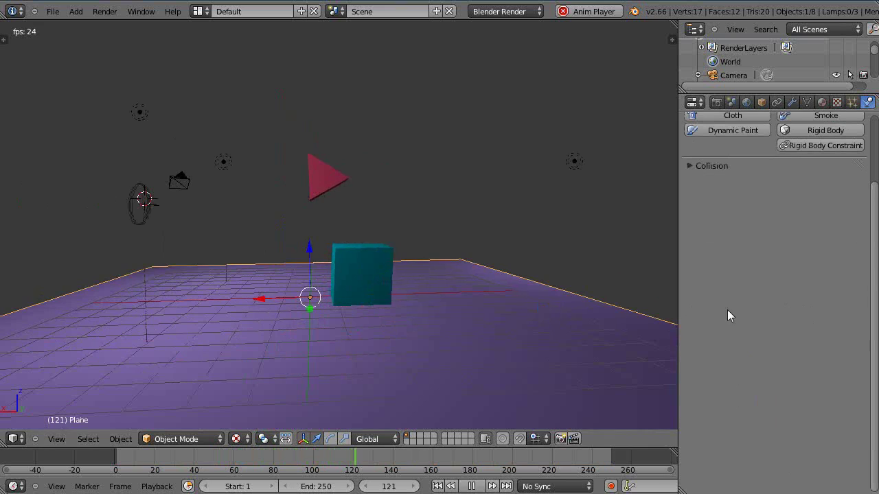
Step: Check the plane's Collision settings, leaving Stickiness at 0.000, then reselect the teal cube
{"action": "scroll", "coordinate": [769, 352], "scroll_direction": "up", "scroll_amount": 3}
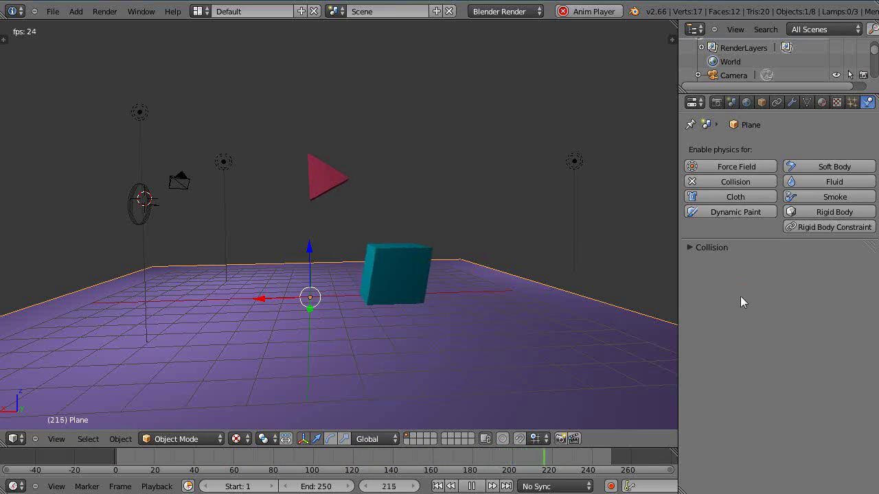
{"action": "left_click", "coordinate": [692, 244]}
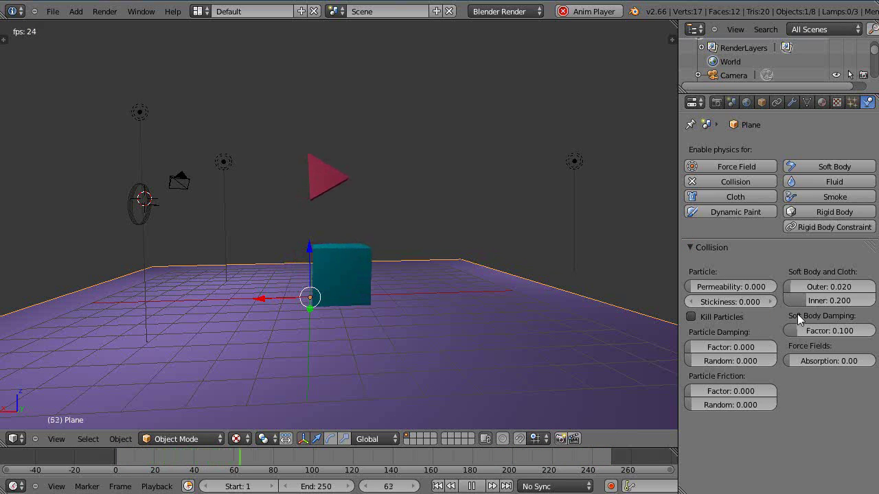
{"action": "left_click", "coordinate": [722, 302]}
{"action": "left_click", "coordinate": [396, 281]}
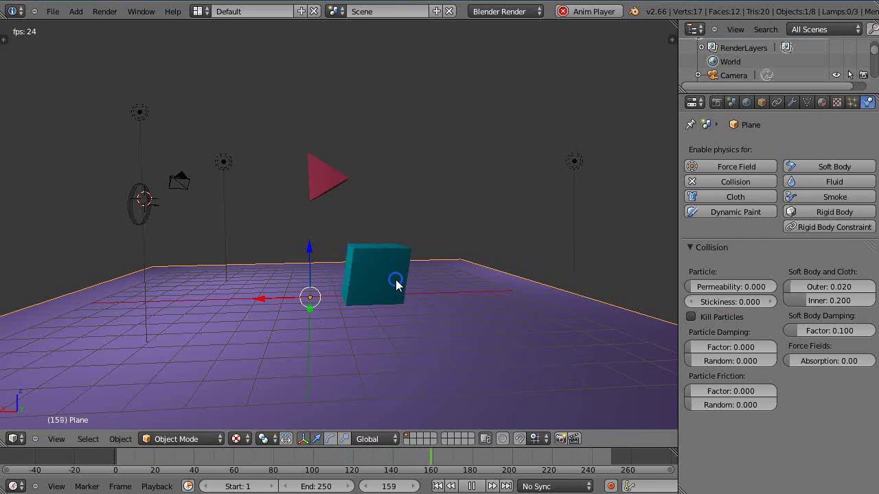
{"action": "right_click", "coordinate": [396, 279]}
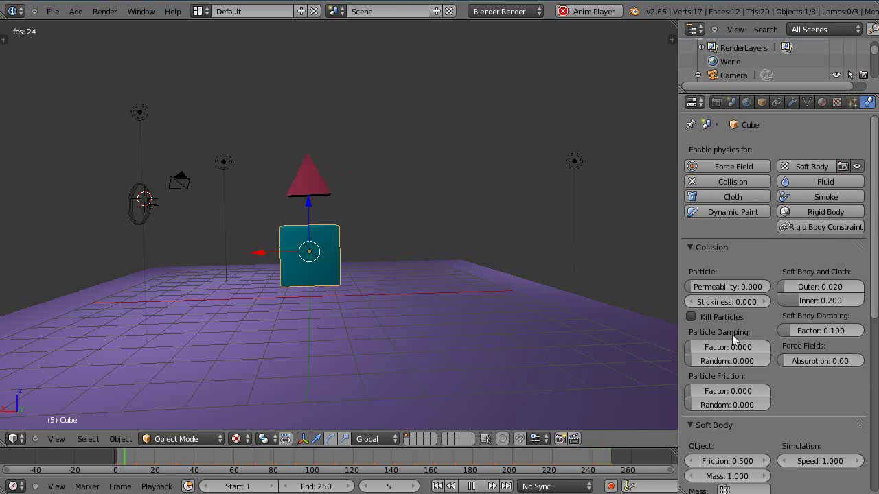
Step: Set the cube's Soft Body Friction to 0 and restart the simulation from the beginning
{"action": "scroll", "coordinate": [747, 405], "scroll_direction": "down", "scroll_amount": 2}
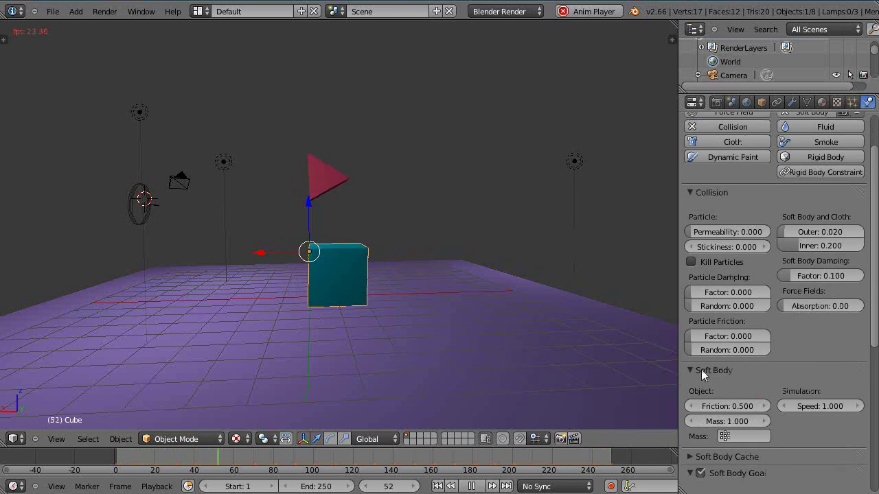
{"action": "left_click", "coordinate": [753, 406]}
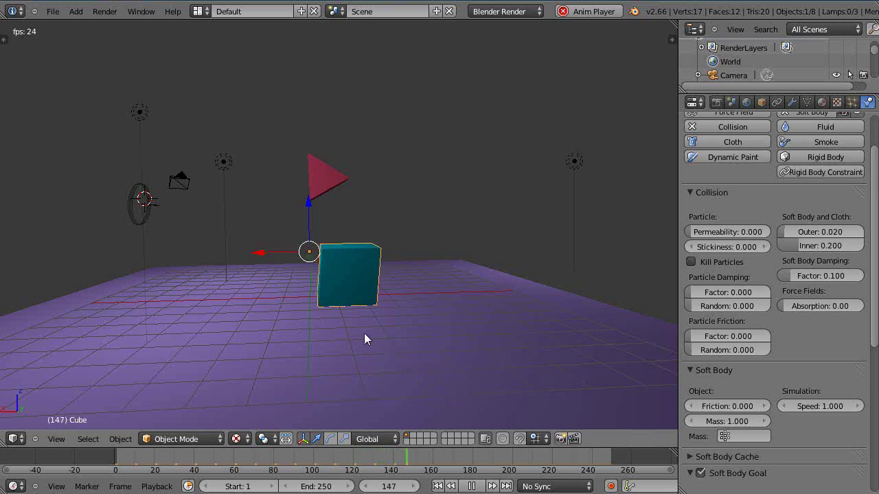
{"action": "left_click", "coordinate": [114, 455]}
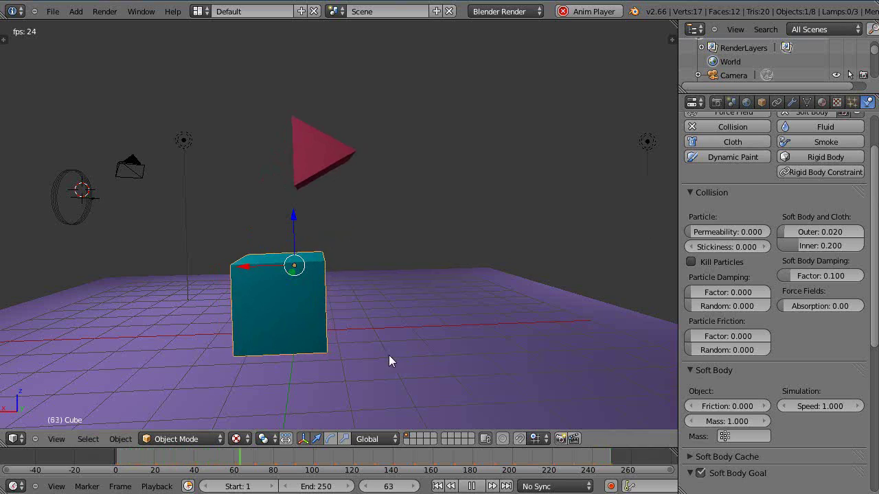
Step: Raise the cube's Soft Body Friction to 0.182 and orbit around the cube to watch
{"action": "left_click_drag", "start_coordinate": [732, 408], "coordinate": [732, 411]}
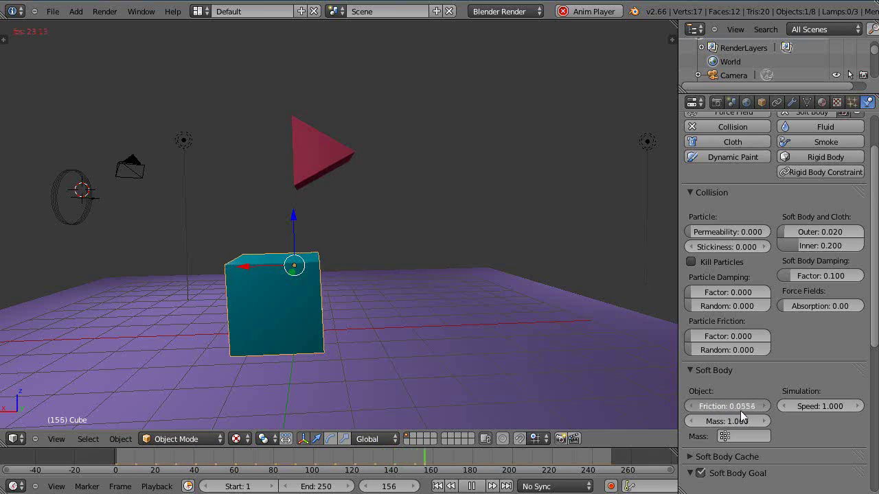
{"action": "left_click_drag", "start_coordinate": [740, 411], "coordinate": [752, 411]}
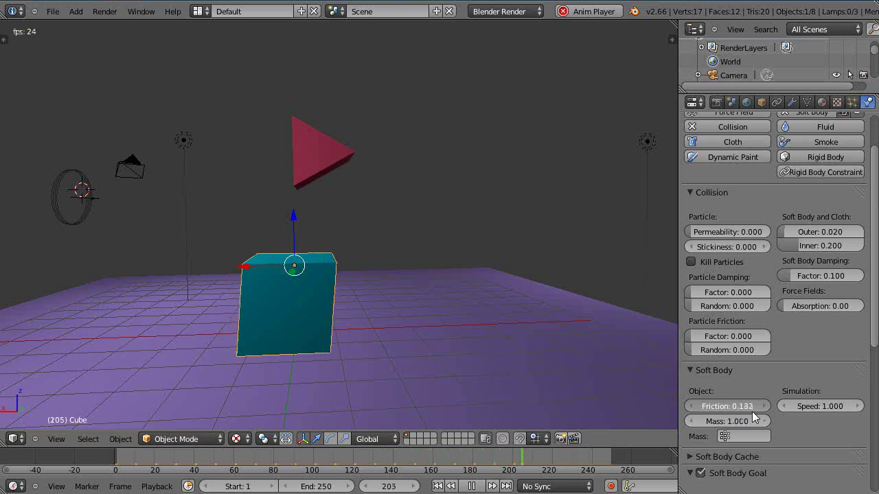
{"action": "left_click_drag", "start_coordinate": [752, 412], "coordinate": [752, 411]}
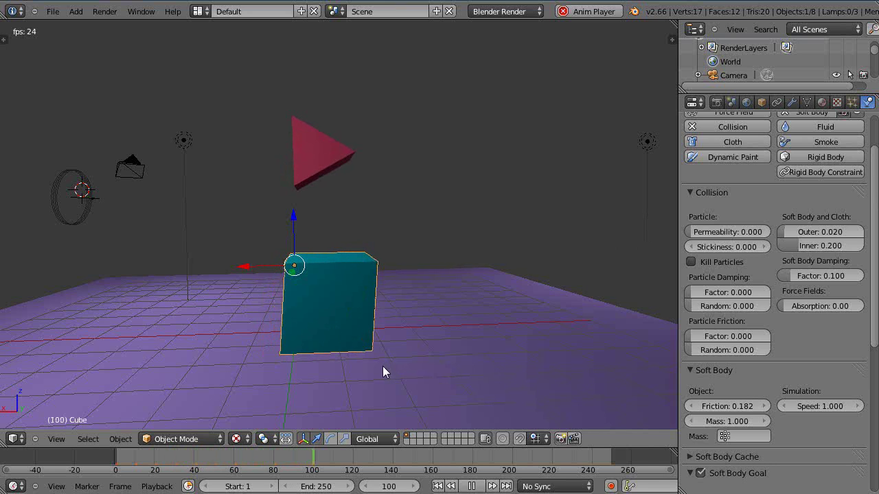
{"action": "middle_click_drag", "start_coordinate": [383, 371], "coordinate": [403, 376]}
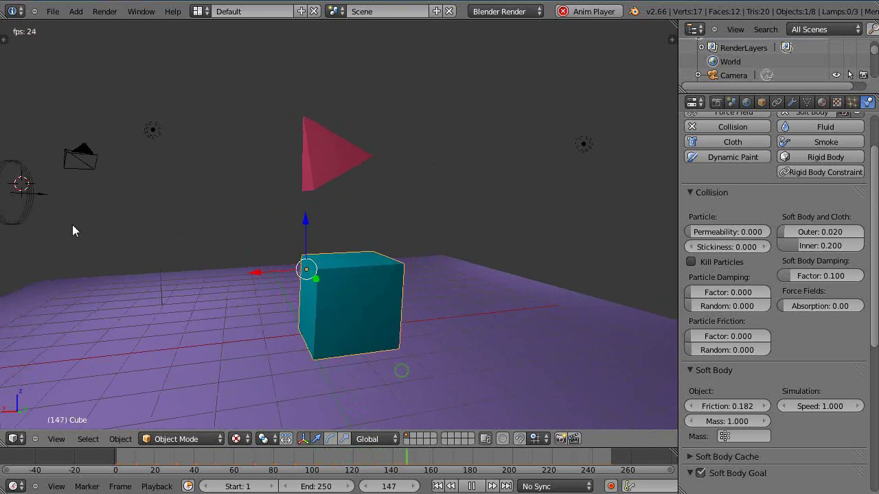
Step: Select the wind field, stop playback at frame 0, then select the red pyramid
{"action": "right_click", "coordinate": [25, 180]}
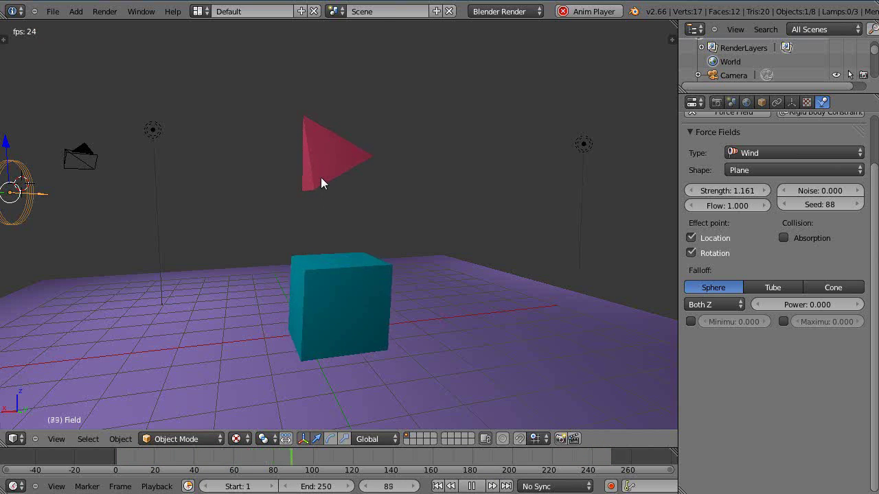
{"action": "key", "text": "Escape"}
{"action": "right_click", "coordinate": [296, 164]}
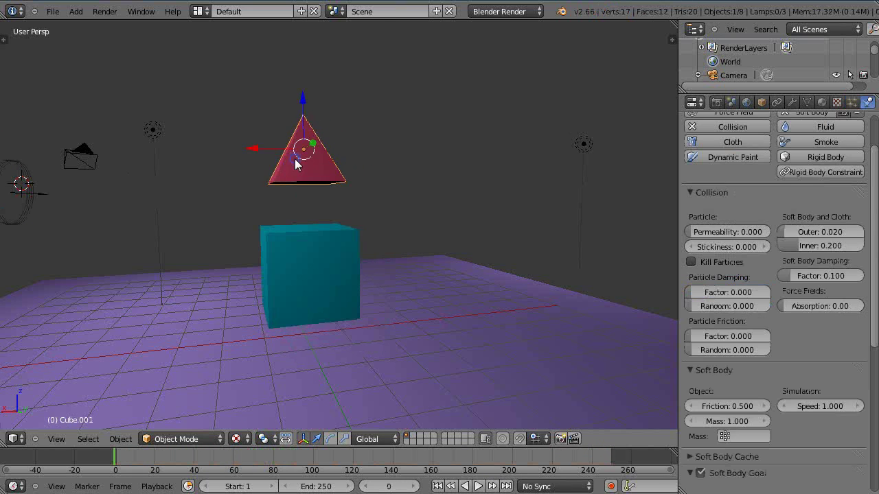